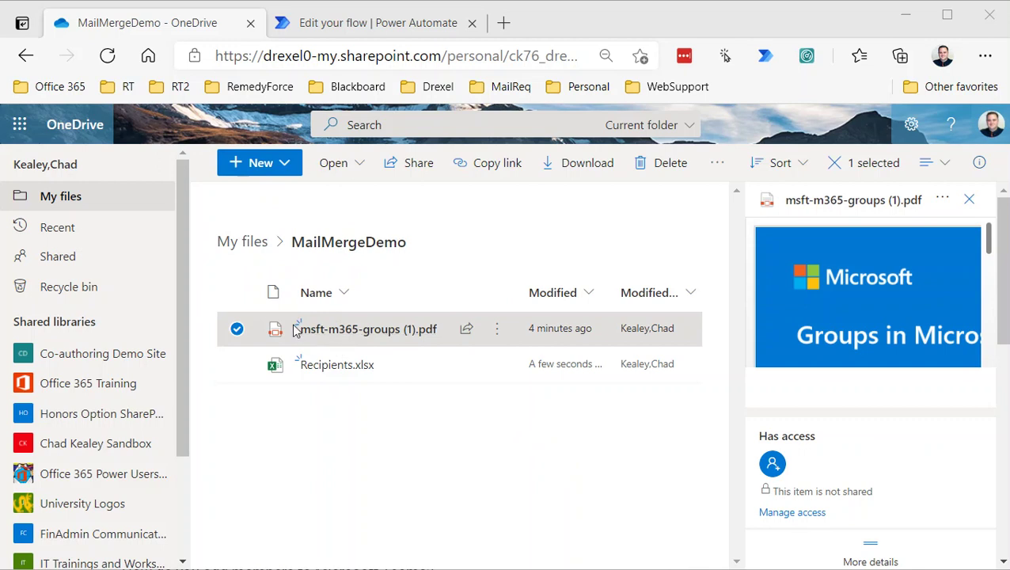
# Open Recipients.xlsx from the MailMergeDemo folder and select its Table1 range
pyautogui.moveTo(317, 333)
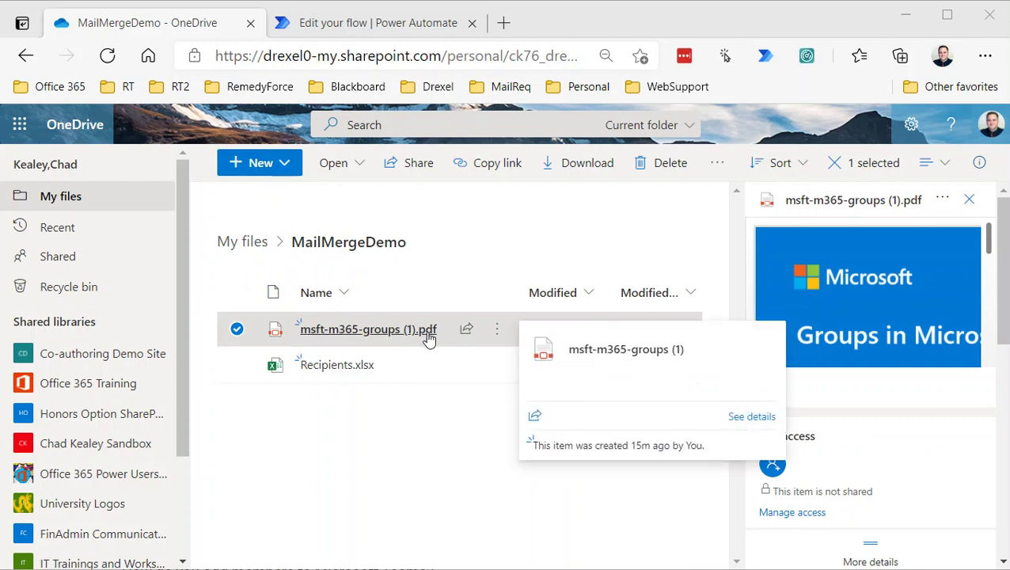
pyautogui.moveTo(325, 369)
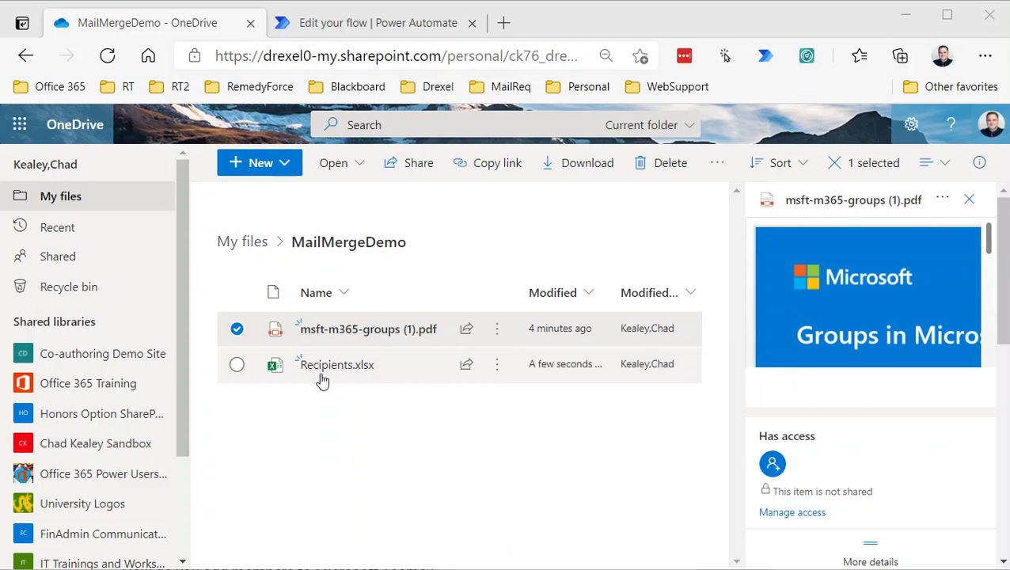
pyautogui.moveTo(354, 374)
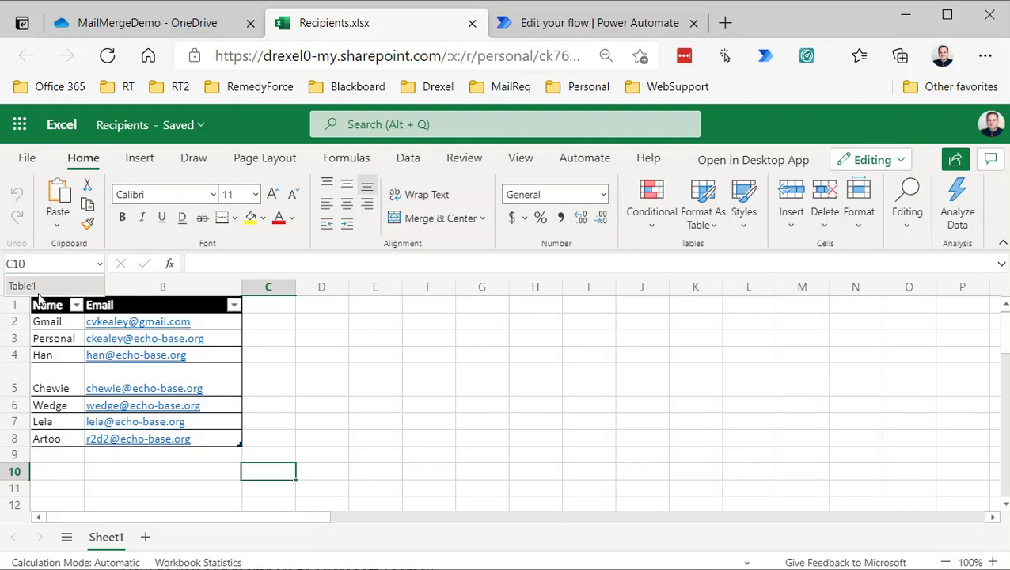
pyautogui.click(42, 289)
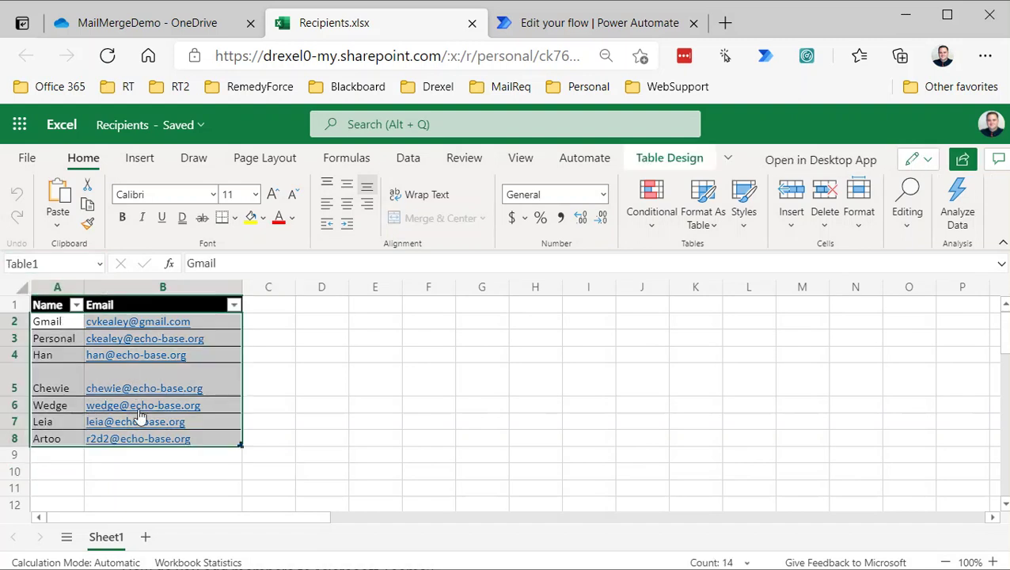
# Select the Name and Email list with its headers, look at the table format styles, and reselect Table1
pyautogui.click(52, 309)
pyautogui.moveTo(52, 309); pyautogui.dragTo(131, 440)
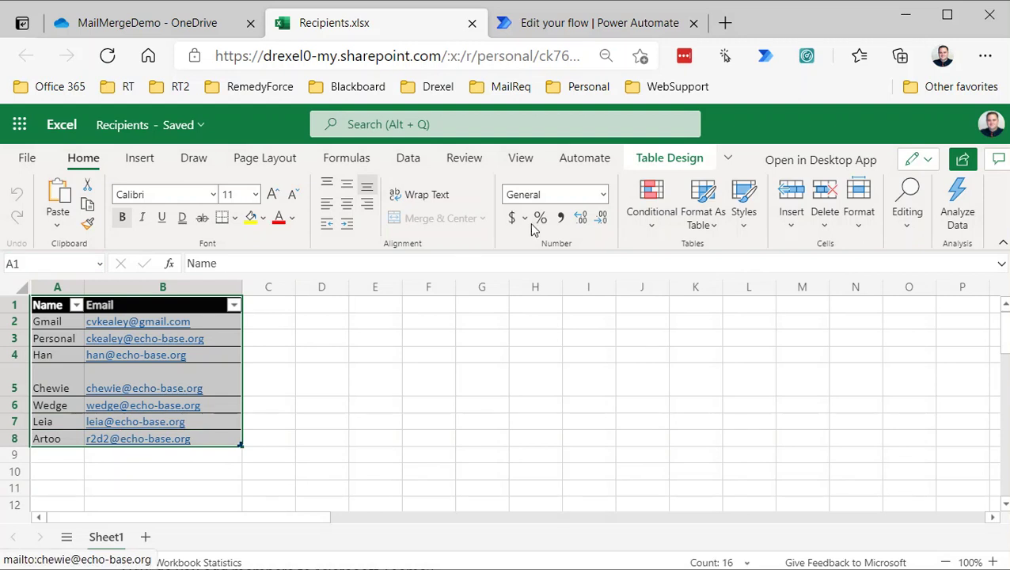
pyautogui.click(702, 228)
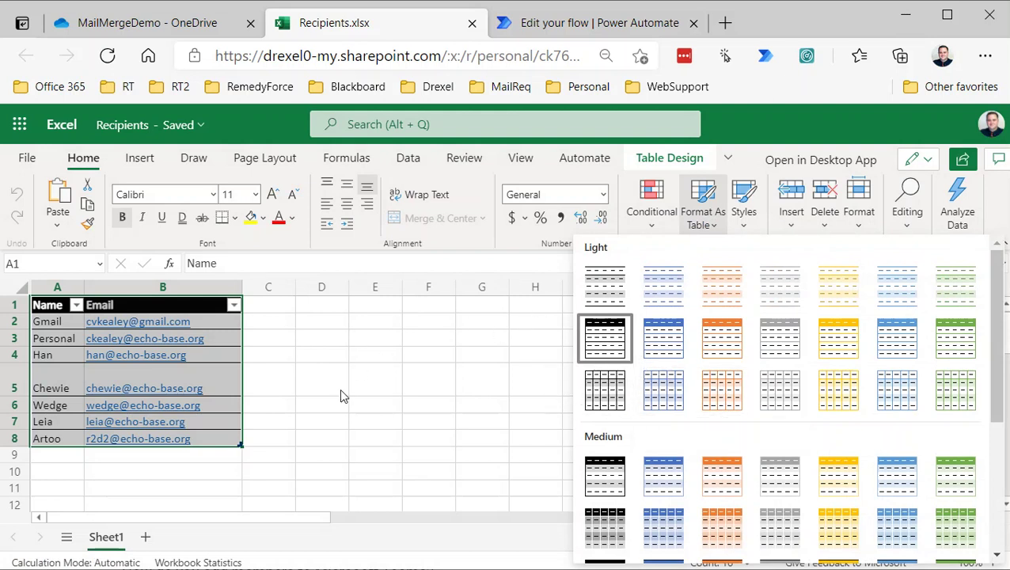
pyautogui.click(356, 372)
pyautogui.click(100, 265)
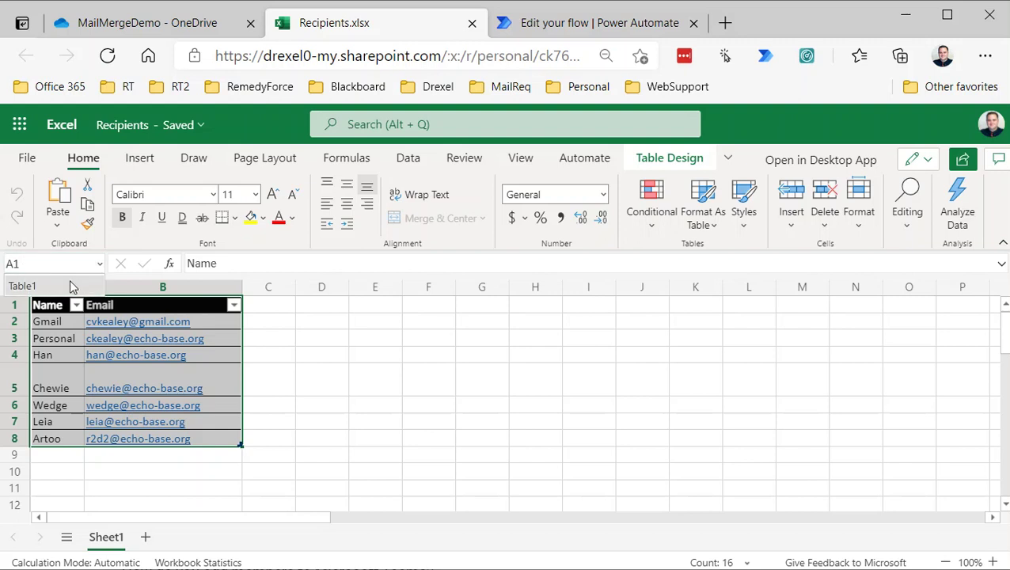
pyautogui.click(20, 287)
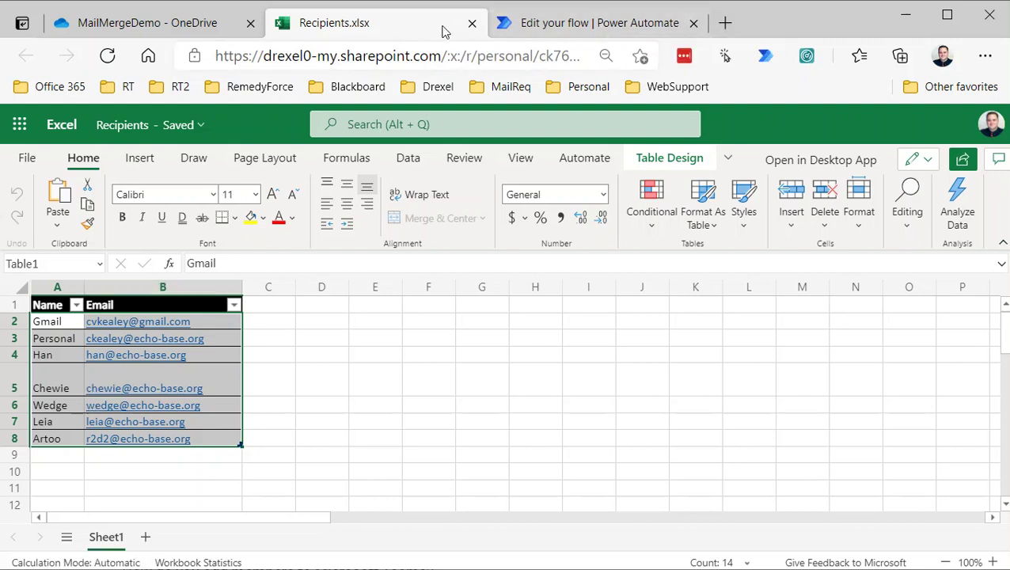
# Switch to the Power Automate flow editor and open the My flows list in a new browser tab
pyautogui.click(560, 28)
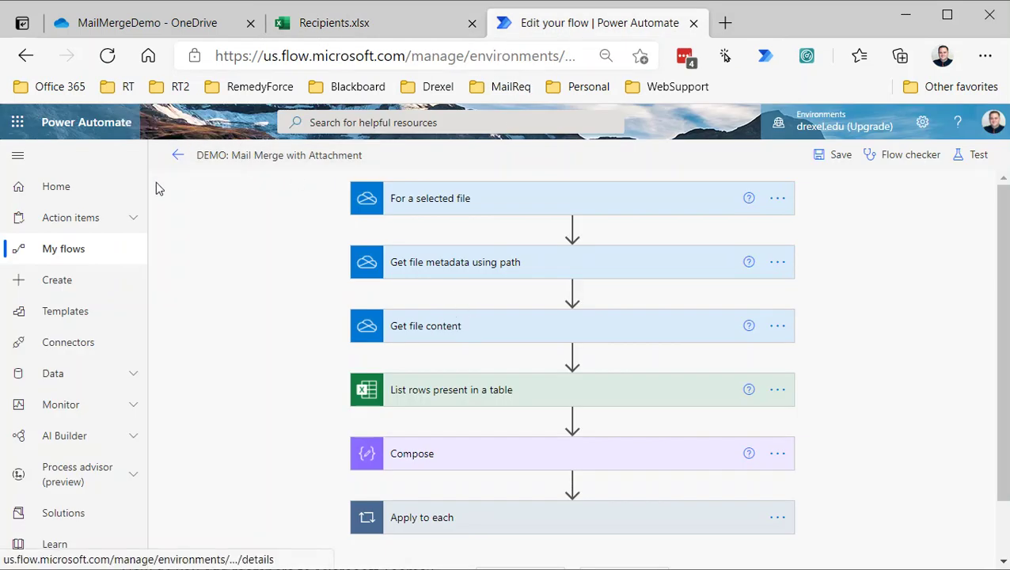
pyautogui.rightClick(79, 253)
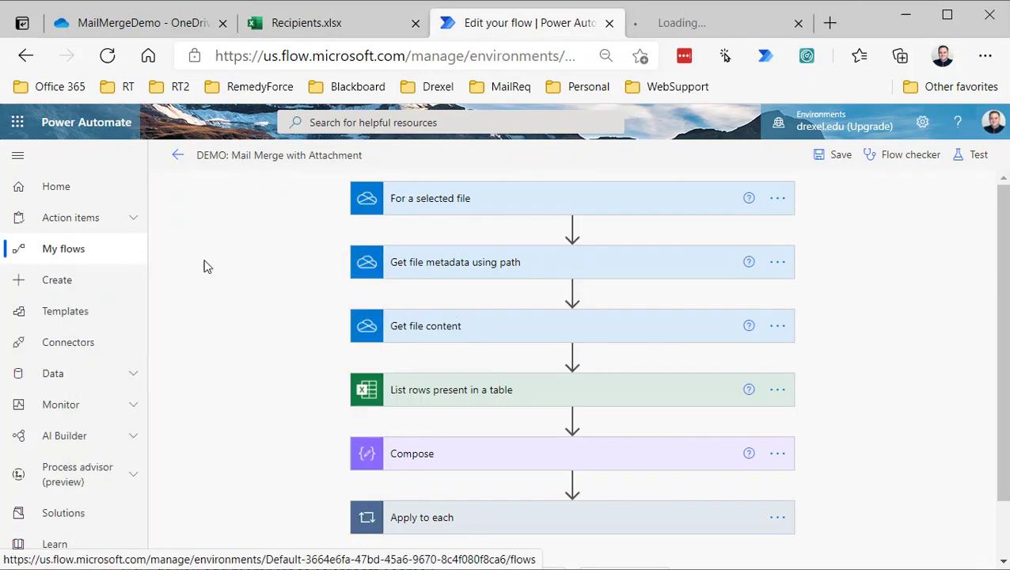
pyautogui.click(129, 271)
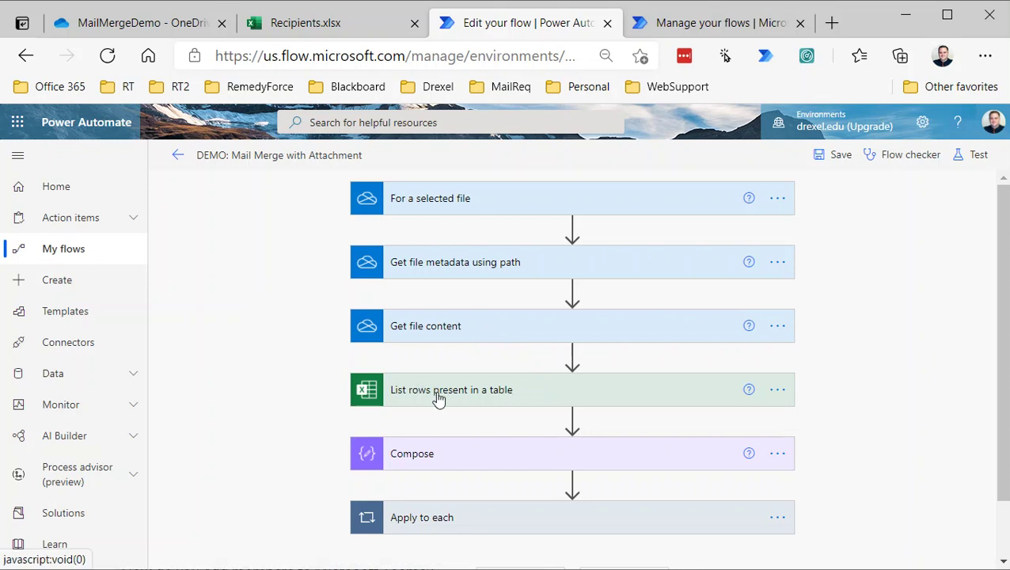
# Delete the Compose action from the DEMO: Mail Merge with Attachment flow and review the contents of its Apply to each loop
pyautogui.click(779, 458)
pyautogui.click(838, 550)
pyautogui.click(507, 372)
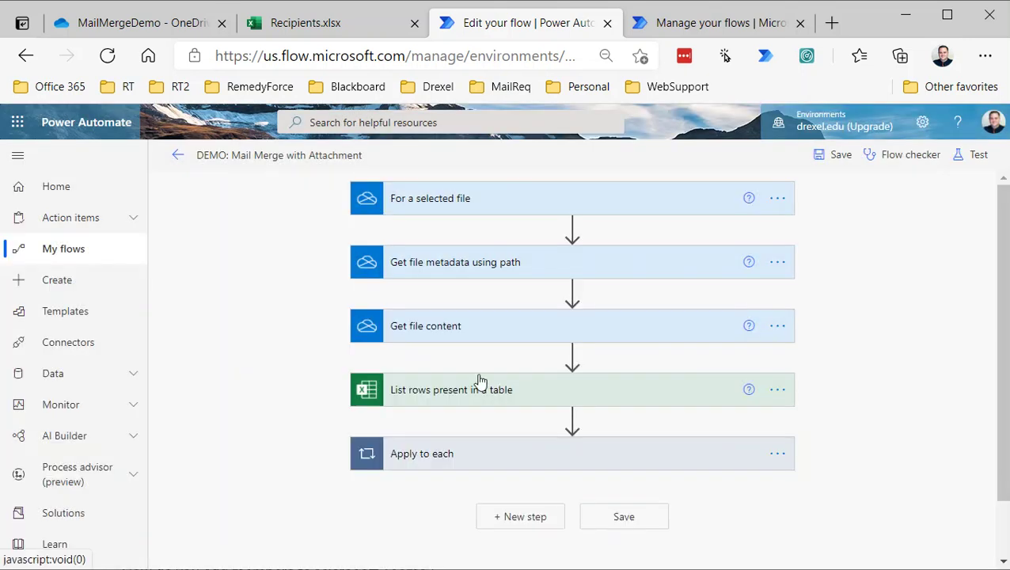
pyautogui.click(505, 453)
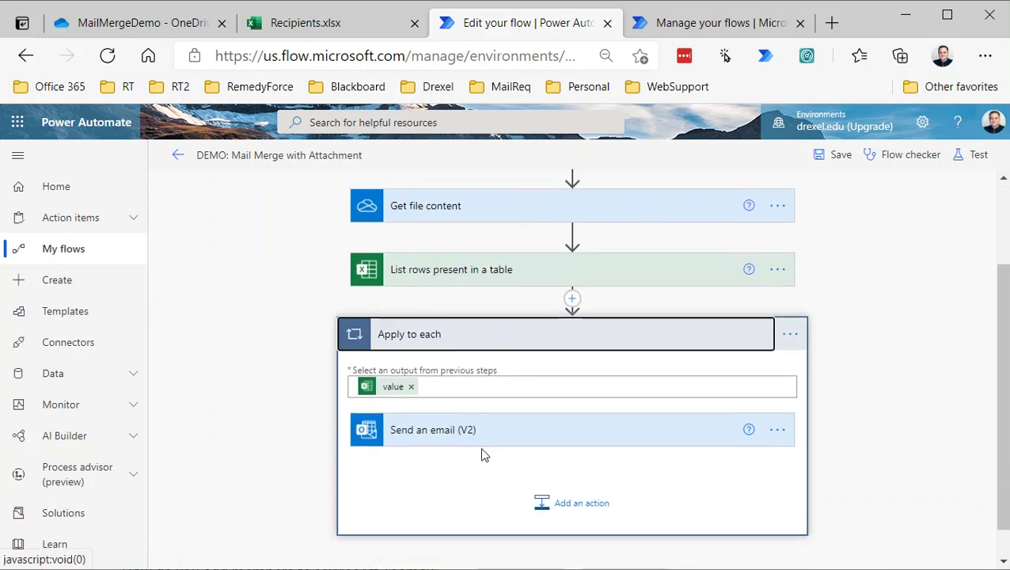
pyautogui.click(483, 345)
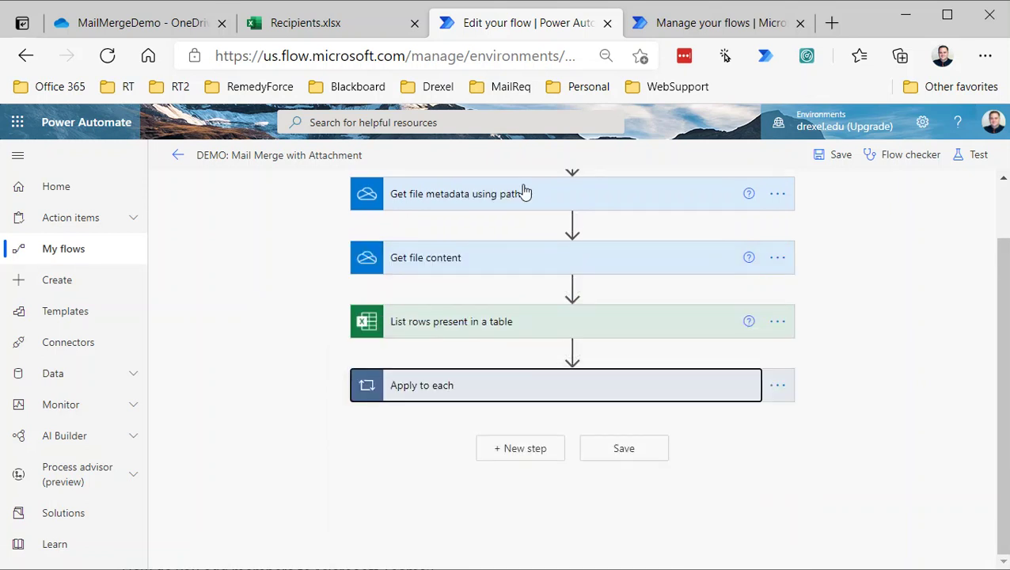
# Create an instant cloud flow named "Send file as attachment through mail merge" with the OneDrive for Business trigger For a selected file
pyautogui.click(719, 24)
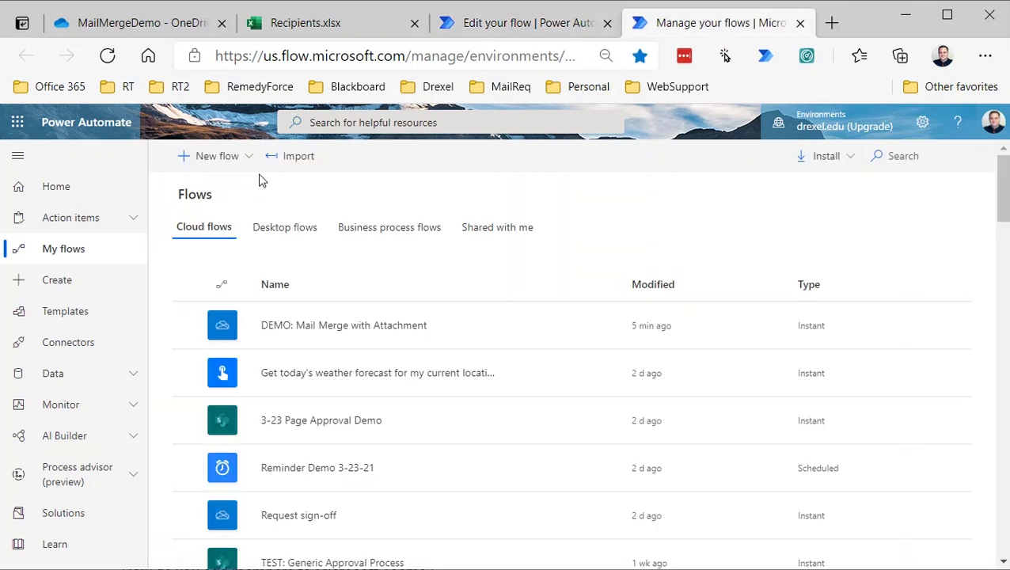
pyautogui.click(226, 159)
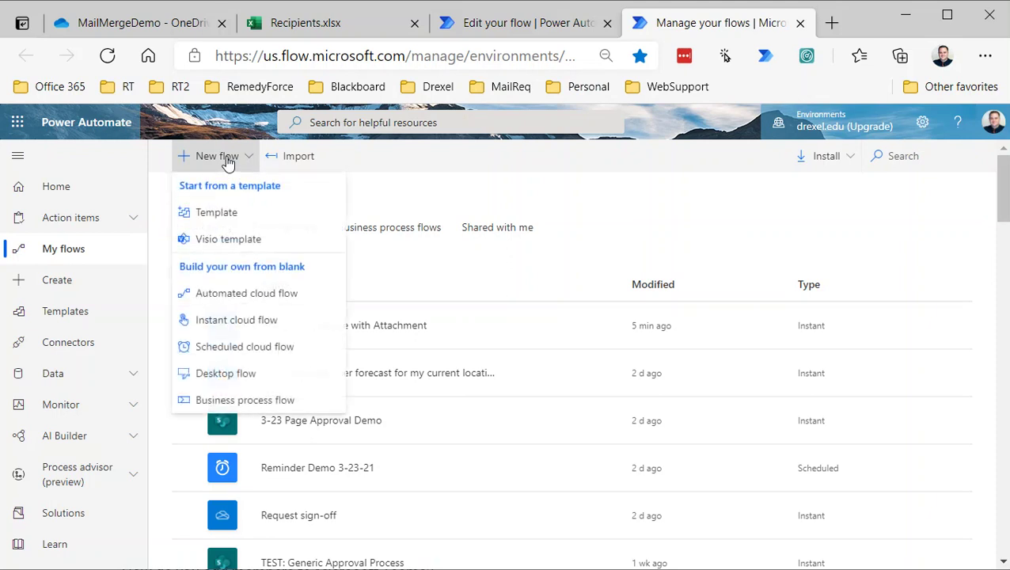
pyautogui.click(205, 327)
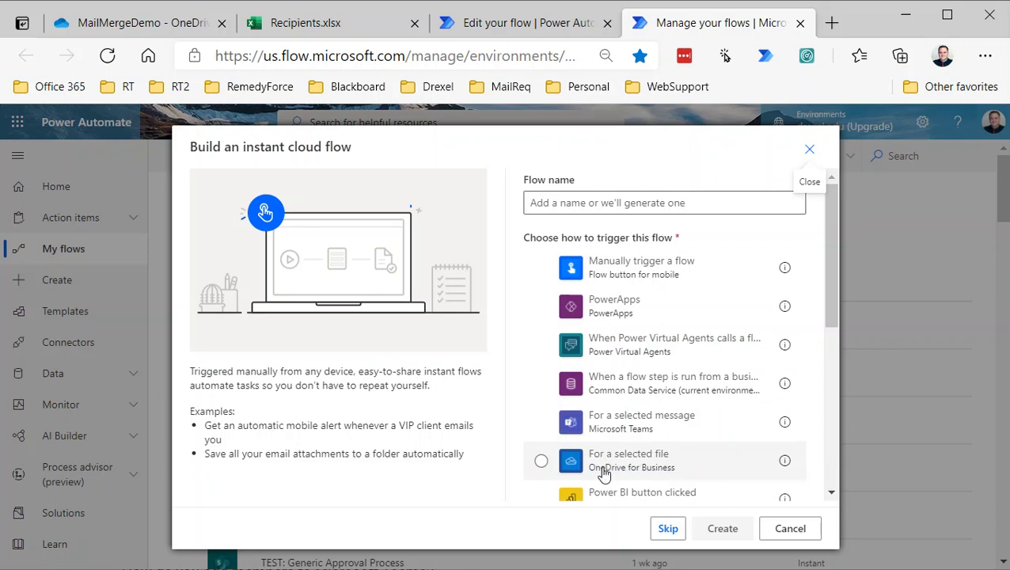
pyautogui.click(540, 460)
pyautogui.click(554, 210)
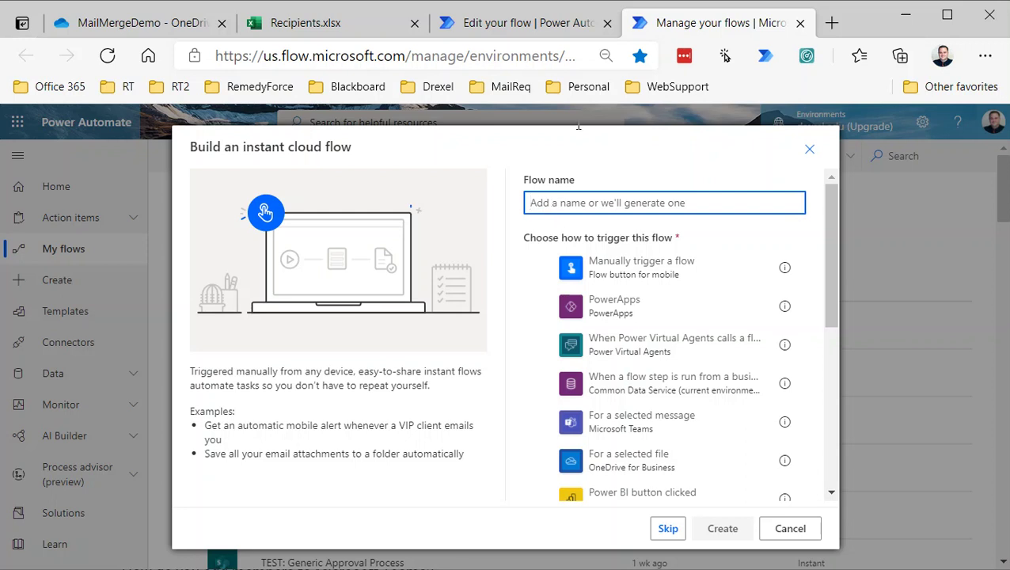
pyautogui.click(541, 461)
pyautogui.click(552, 204)
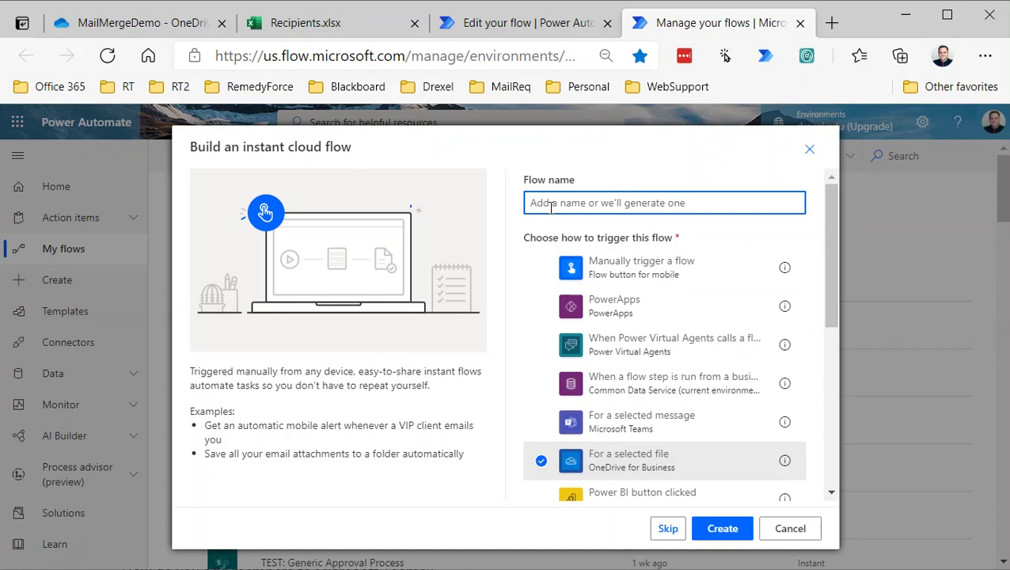
pyautogui.write('Send file as attachment thr')
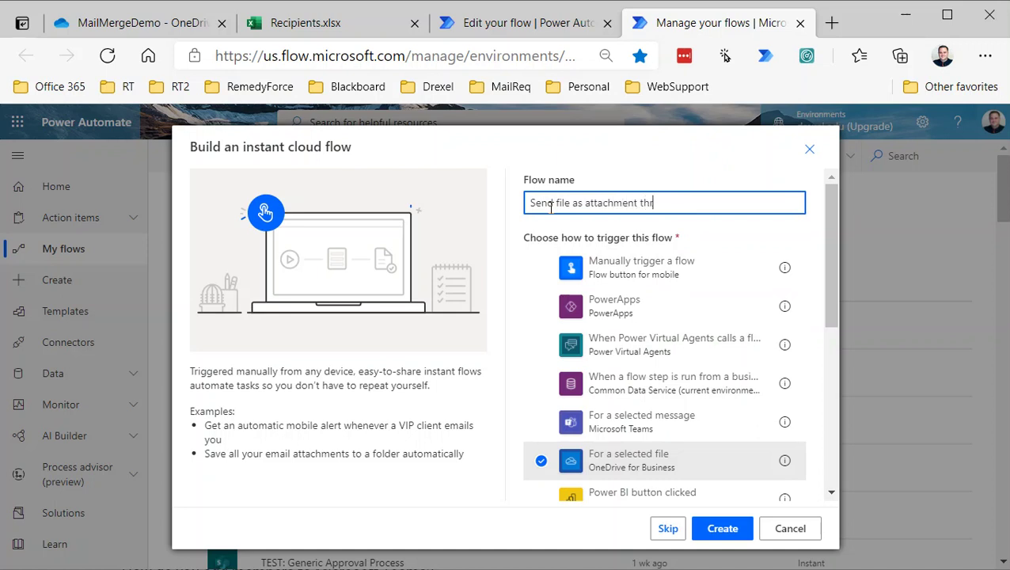
pyautogui.write('ough mail merge')
pyautogui.click(718, 535)
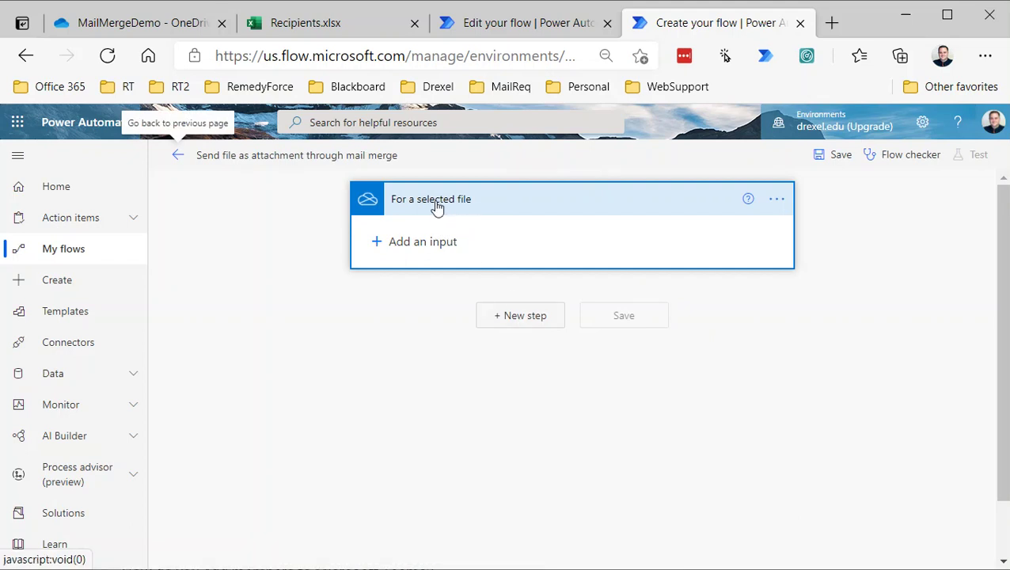
# Add the OneDrive for Business action Get file metadata using path after the trigger
pyautogui.click(522, 316)
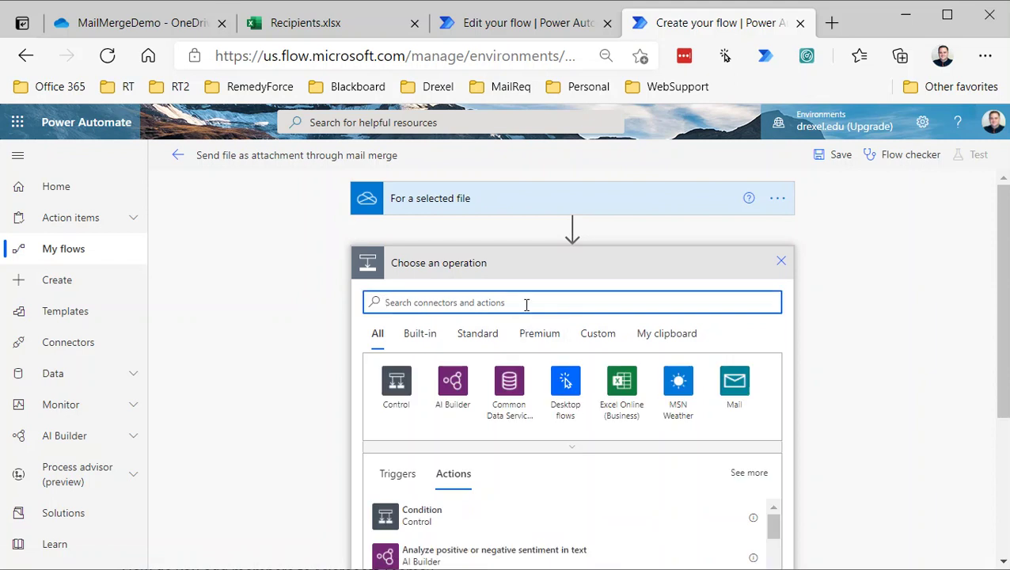
pyautogui.write('get fil')
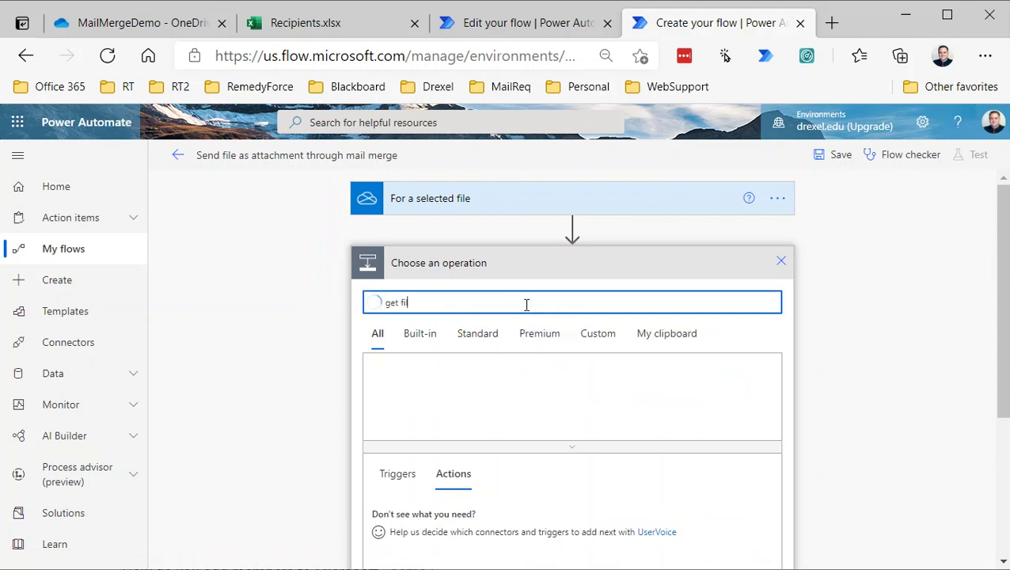
pyautogui.write('e meta')
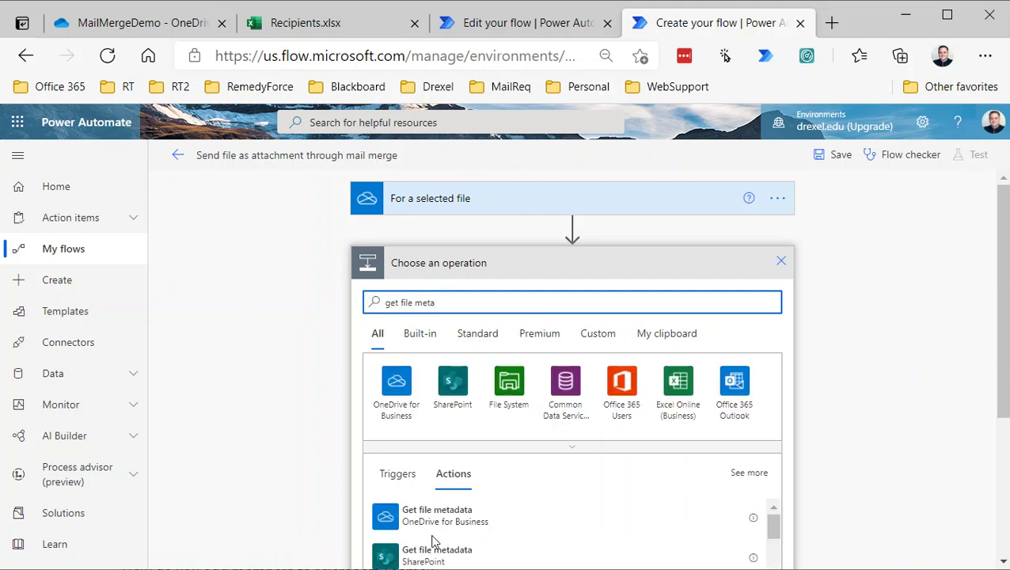
pyautogui.scroll(-3, 515, 484)
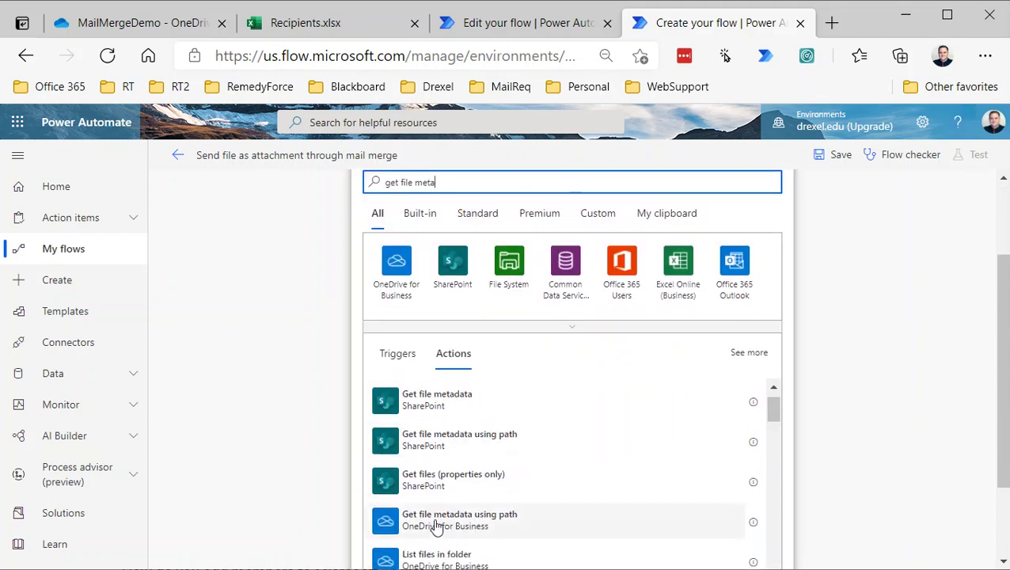
pyautogui.click(483, 526)
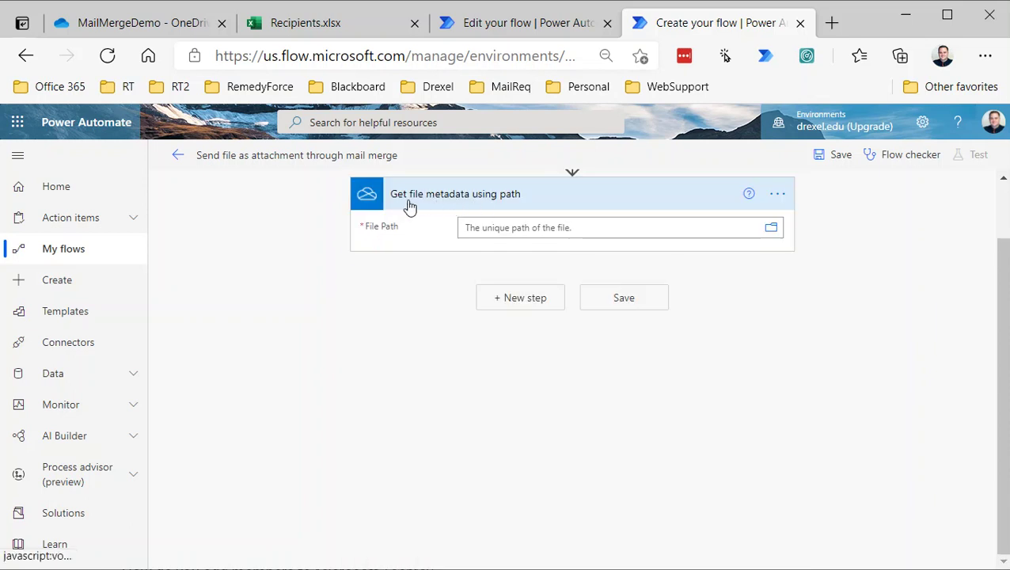
# Set the File Path of the Get file metadata using path action to the trigger's dynamic filePath value
pyautogui.click(410, 205)
pyautogui.click(408, 206)
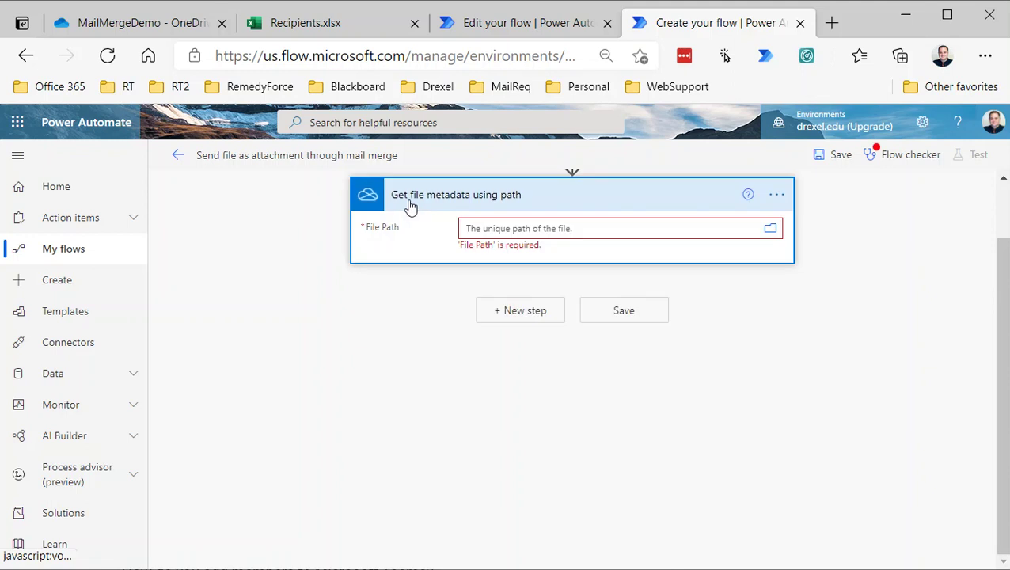
pyautogui.click(499, 228)
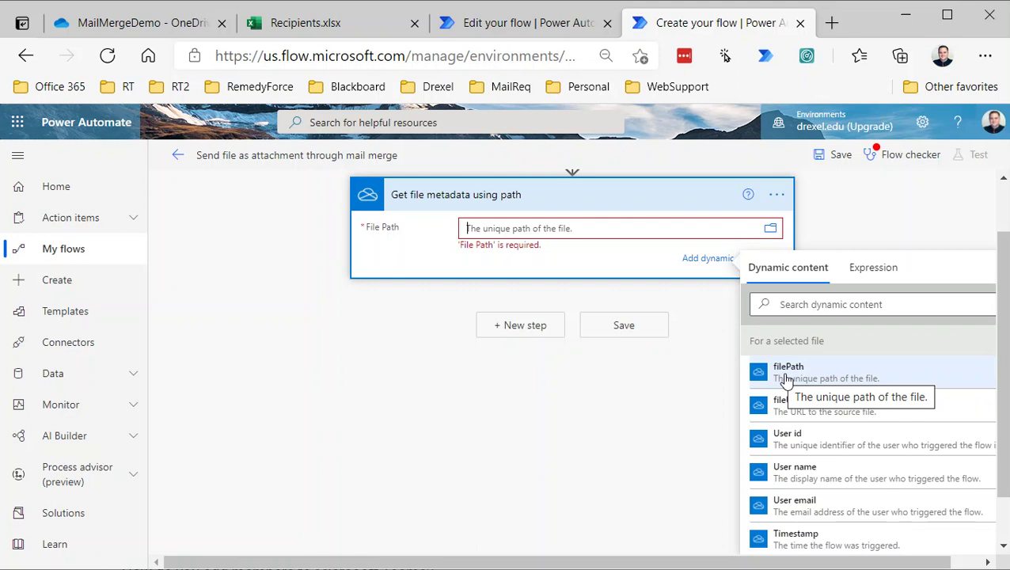
pyautogui.click(786, 380)
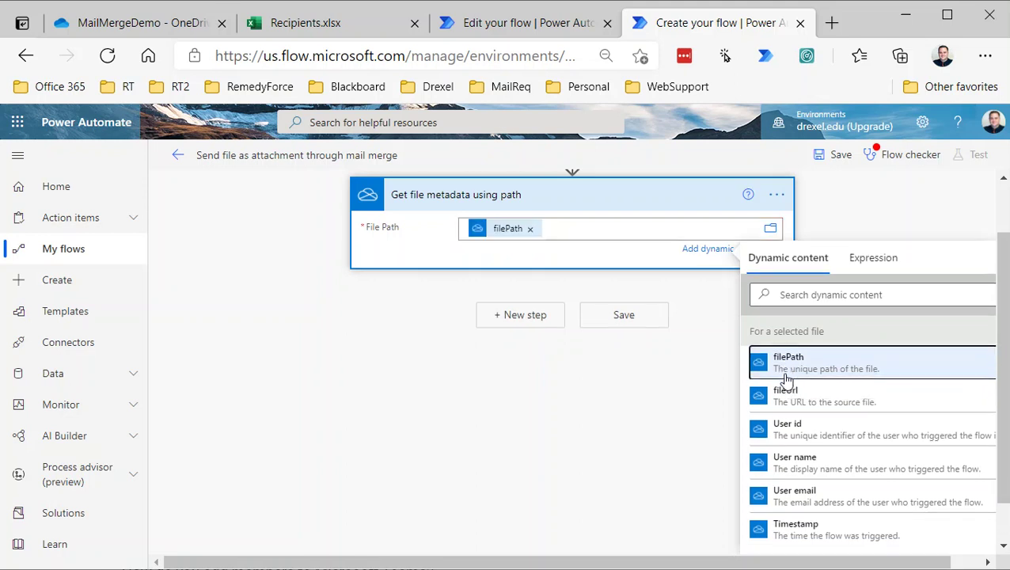
# Add the OneDrive for Business action Get file content with File set to the Id from Get file metadata using path
pyautogui.click(519, 315)
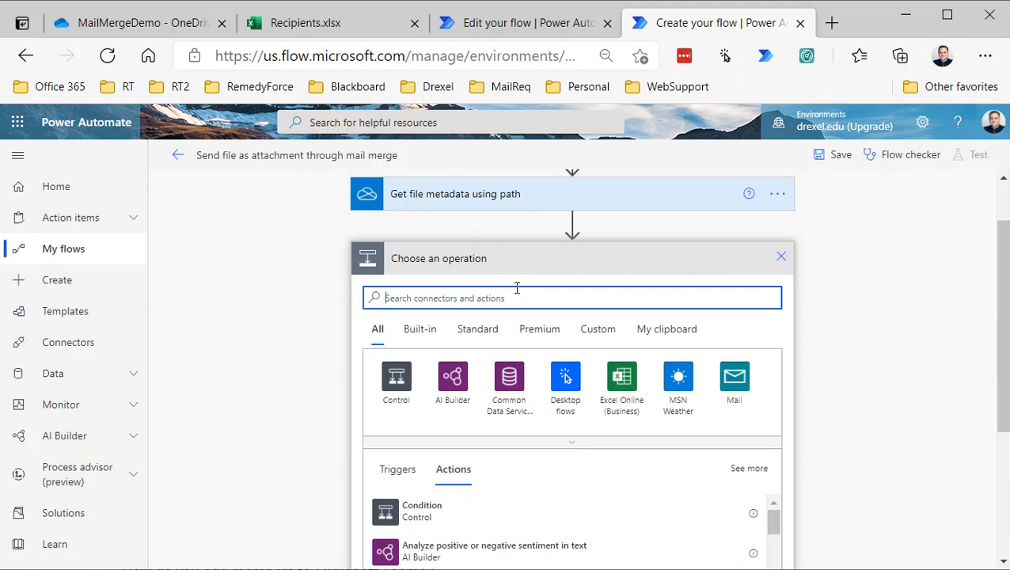
pyautogui.write('g')
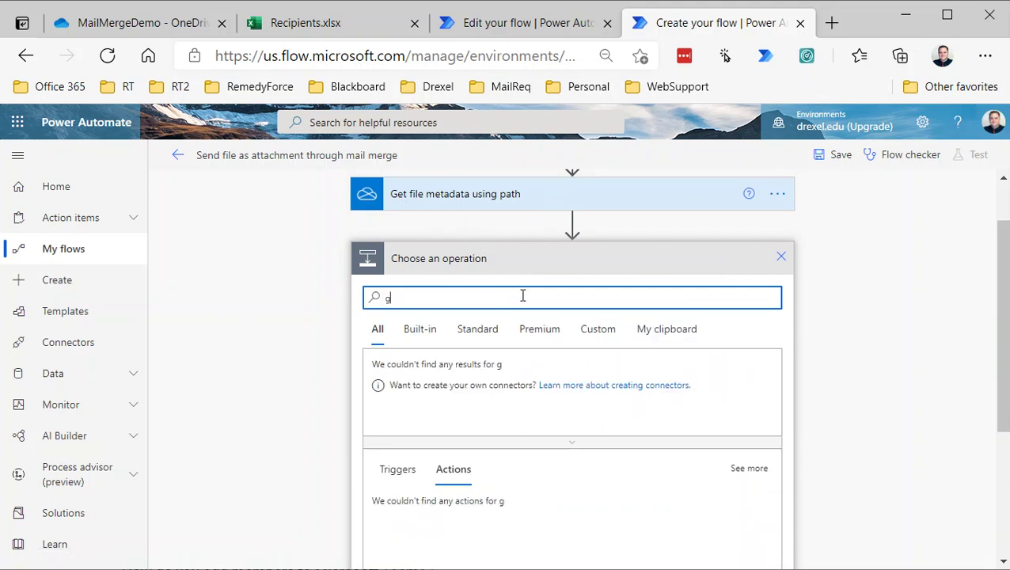
pyautogui.write('et file content')
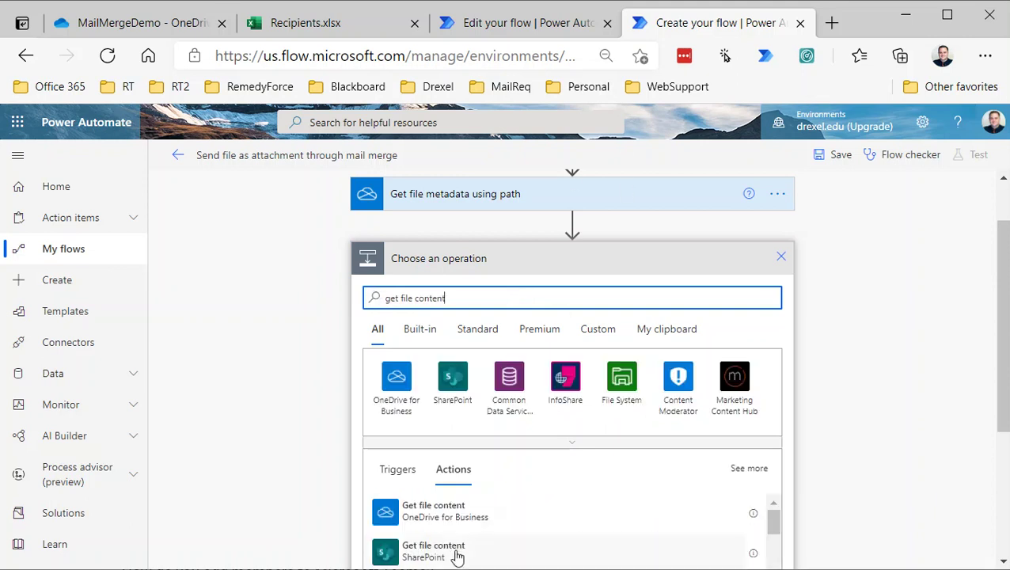
pyautogui.click(432, 519)
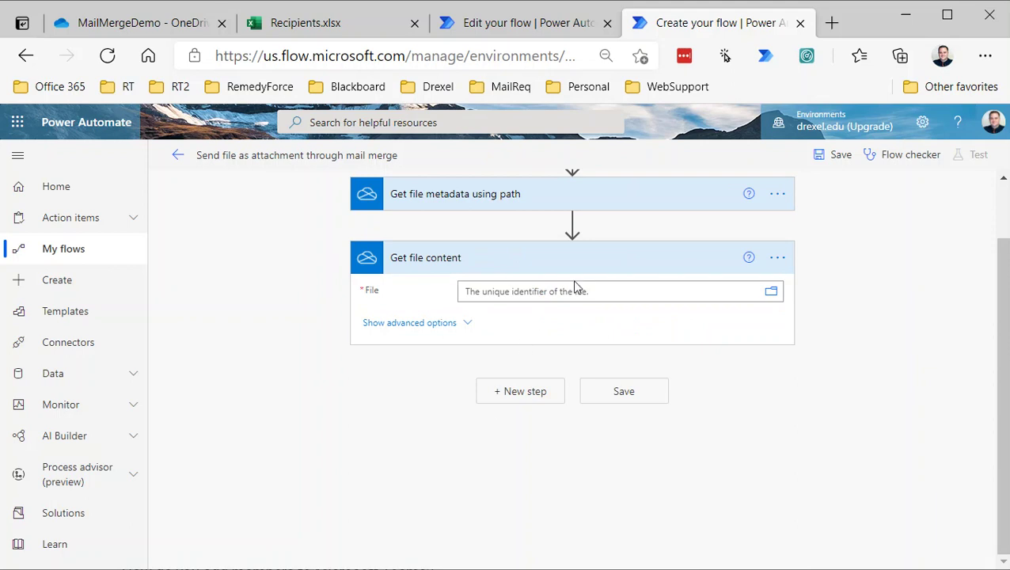
pyautogui.click(590, 291)
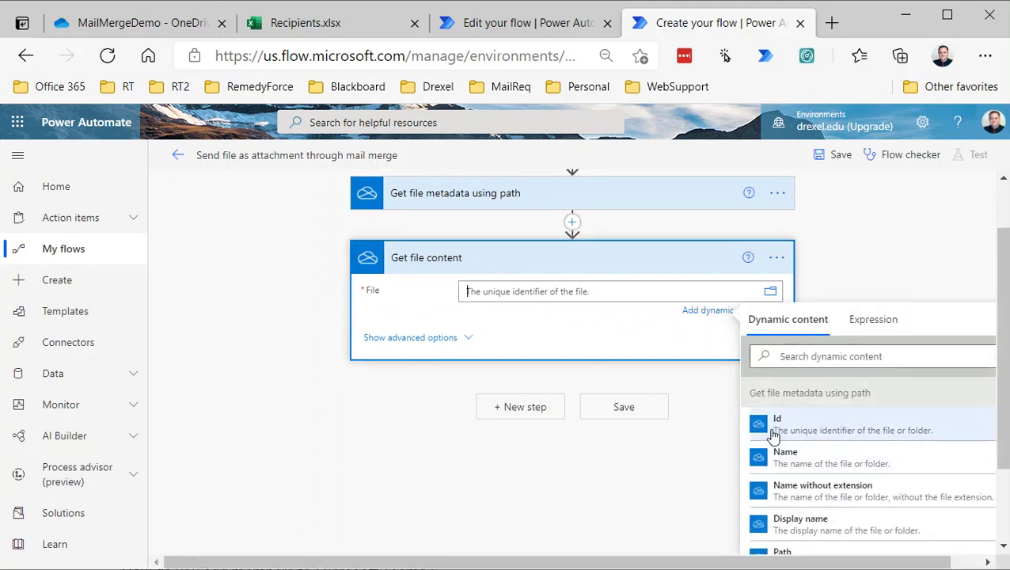
pyautogui.click(836, 437)
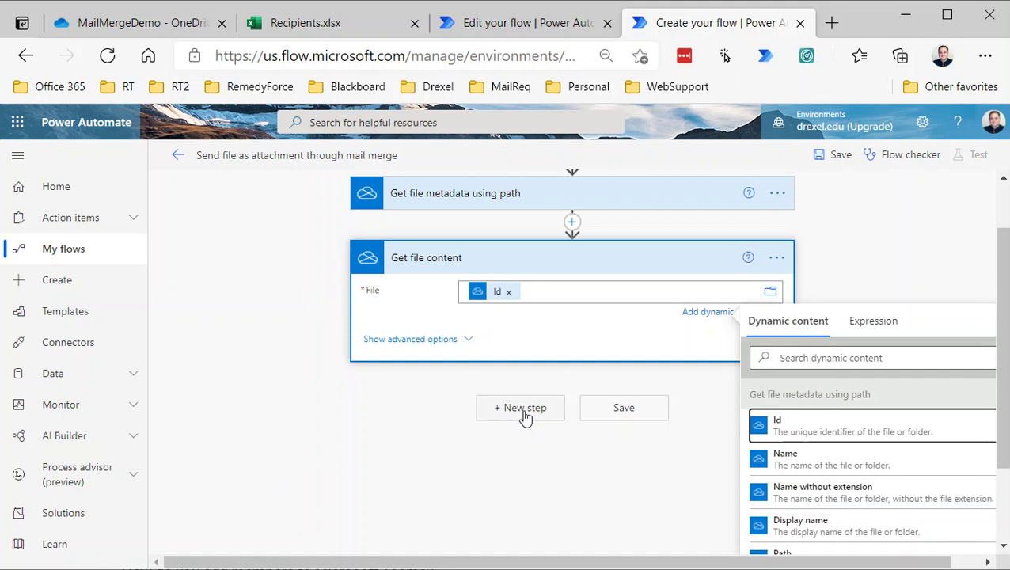
# Add the Excel Online (Business) action List rows present in a table after Get file content
pyautogui.scroll(1, 490, 326)
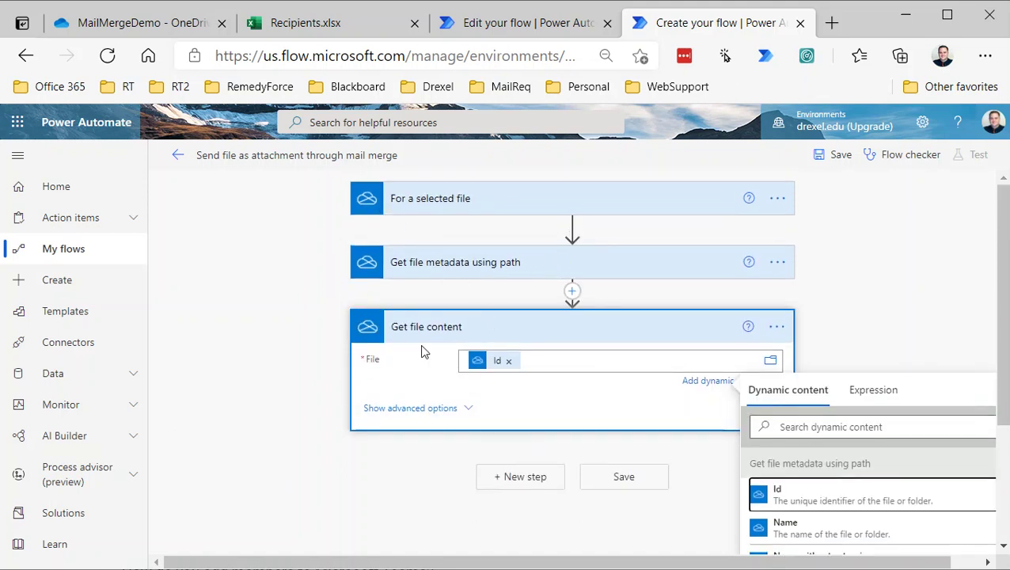
pyautogui.click(520, 477)
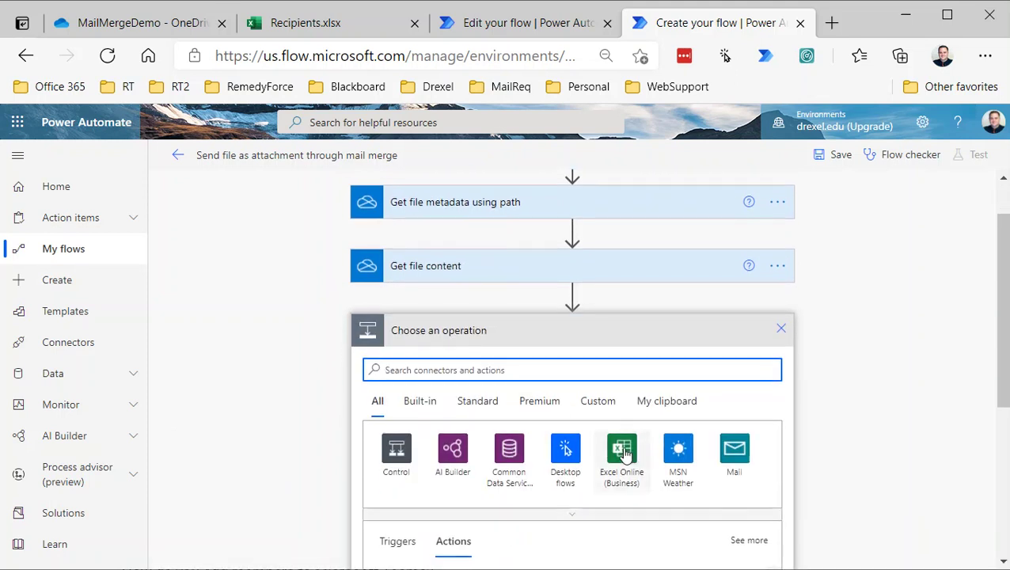
pyautogui.click(623, 451)
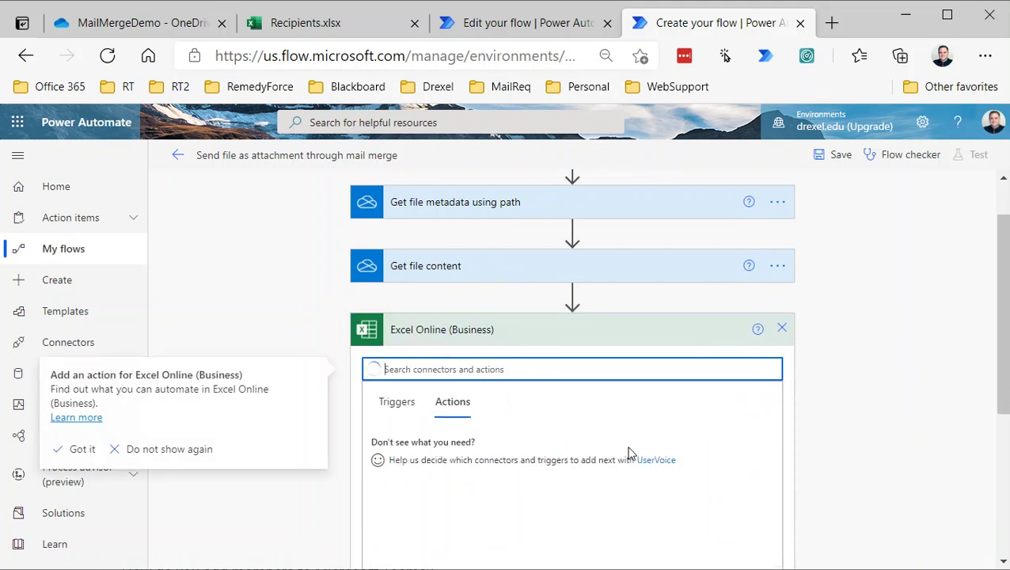
pyautogui.scroll(-1, 542, 497)
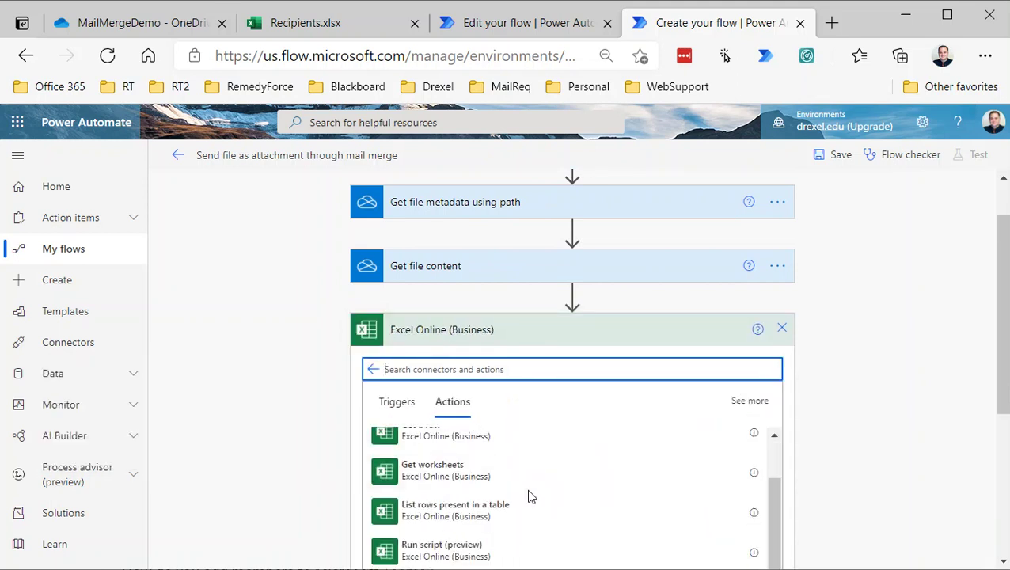
pyautogui.click(459, 519)
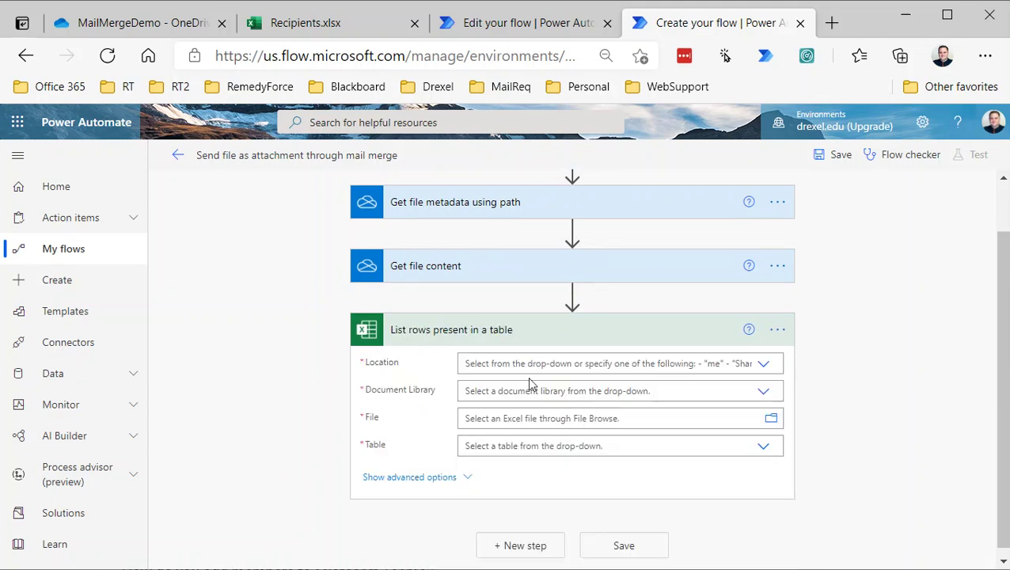
# Set the List rows action's Location to OneDrive for Business and its Document Library to OneDrive
pyautogui.click(765, 370)
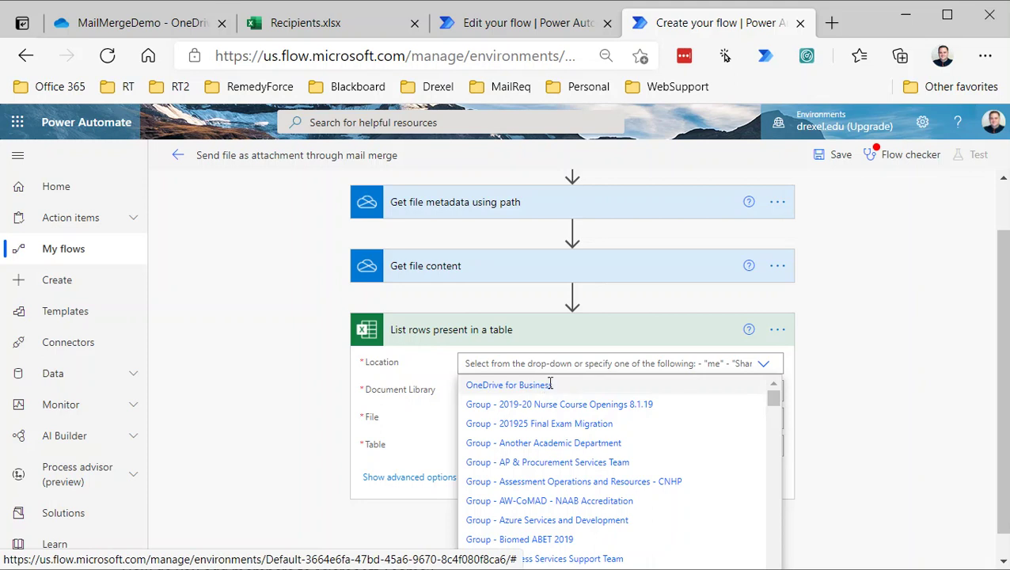
pyautogui.click(550, 387)
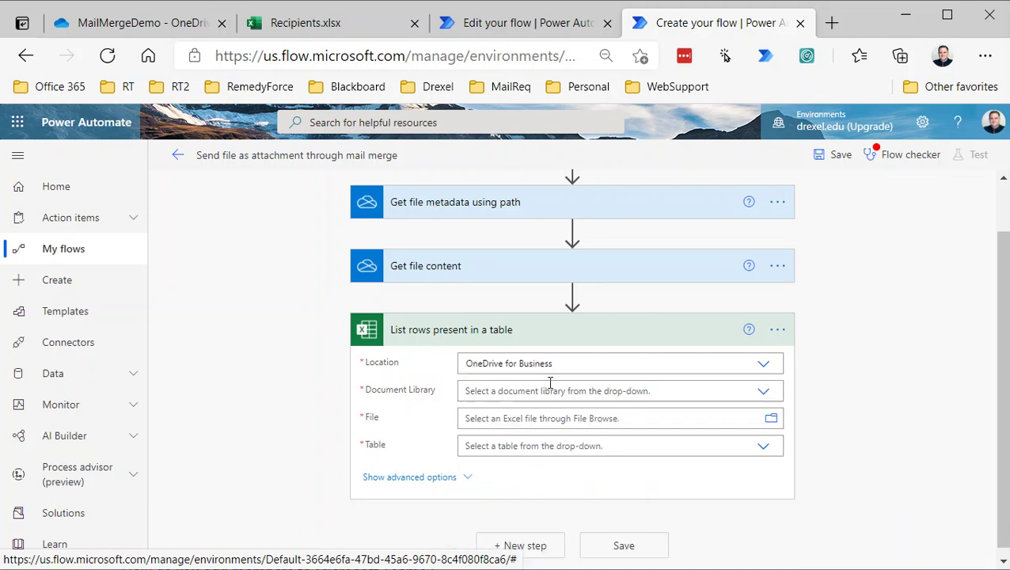
pyautogui.click(763, 391)
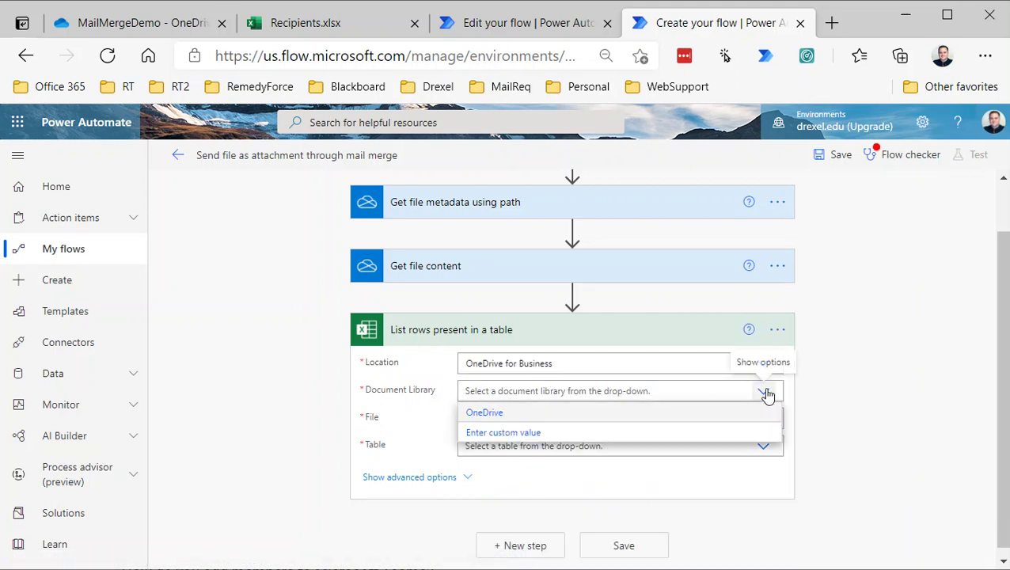
pyautogui.click(494, 413)
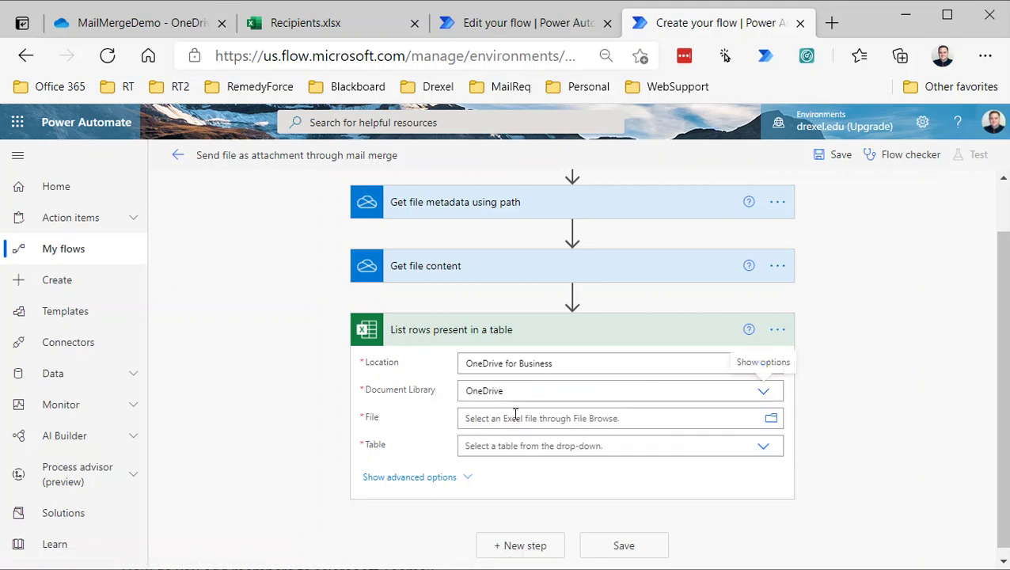
# Choose Recipients.xlsx from the MailMergeDemo folder as the List rows action's File and Table1 as its Table
pyautogui.click(772, 422)
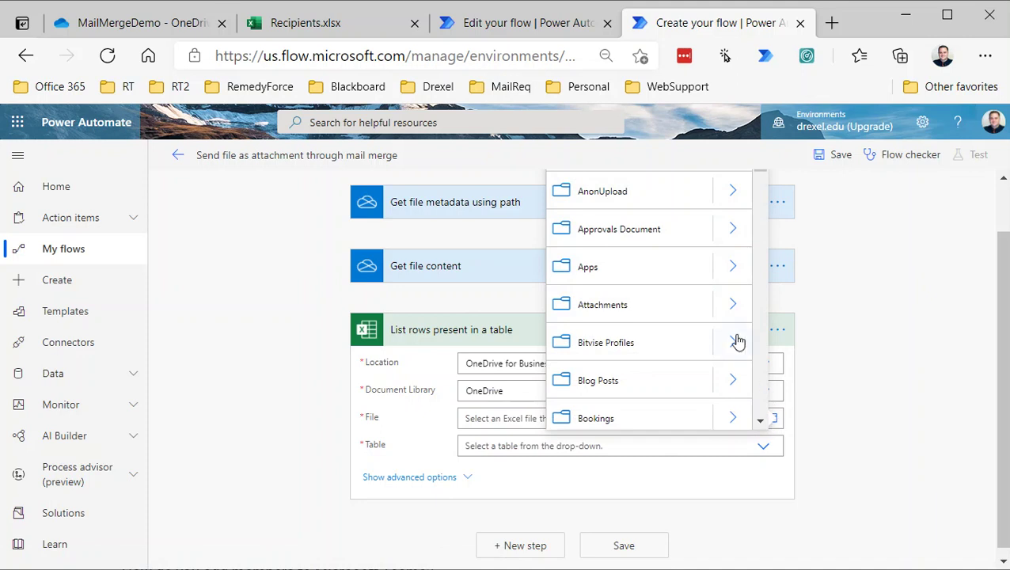
pyautogui.scroll(-4, 638, 349)
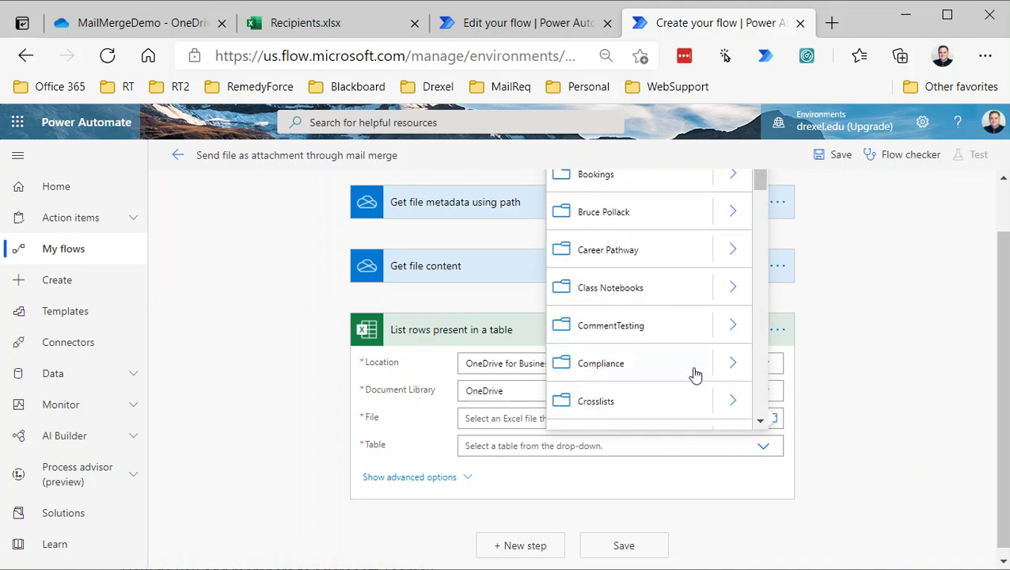
pyautogui.scroll(-6, 696, 365)
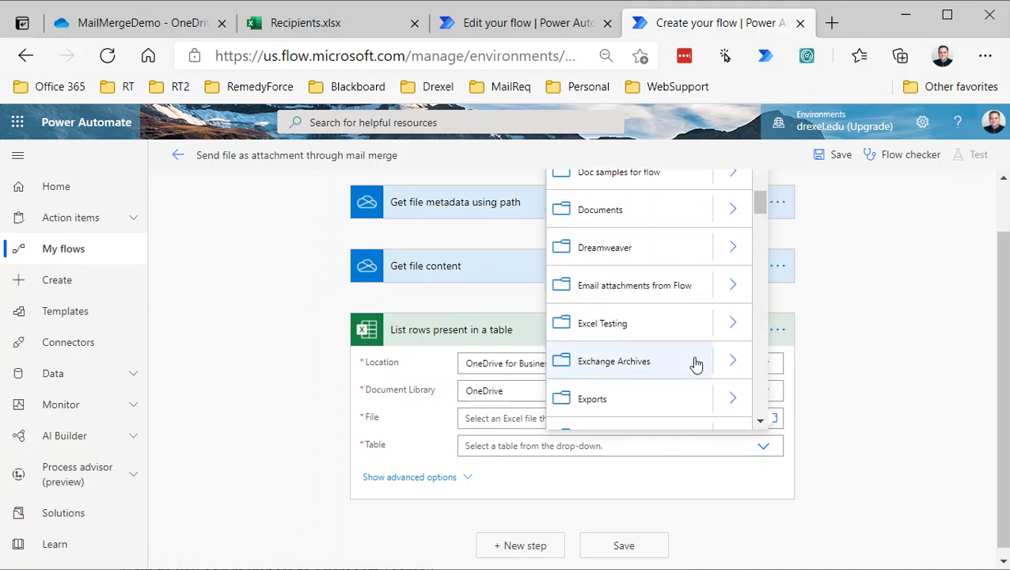
pyautogui.scroll(-3, 695, 365)
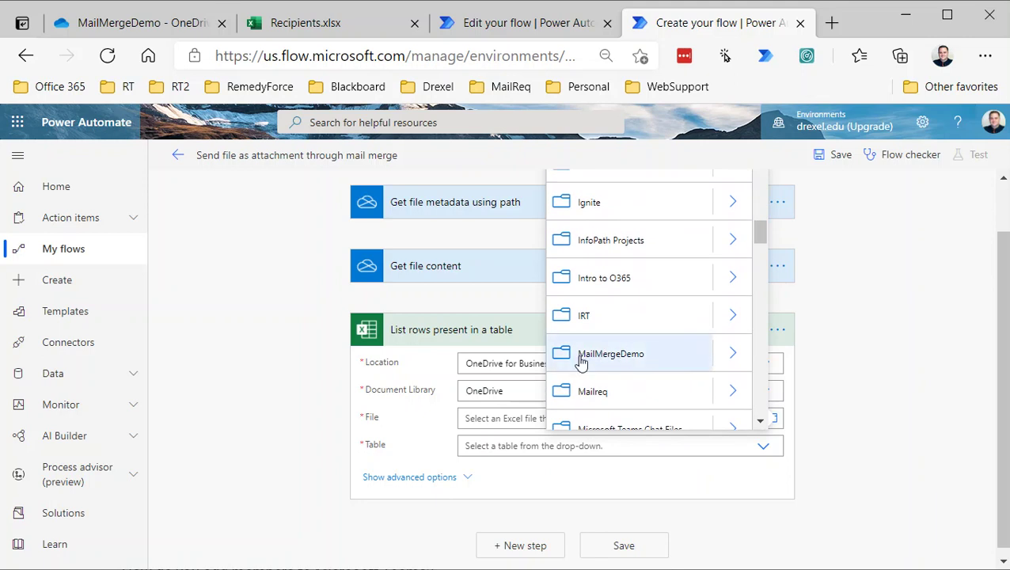
pyautogui.click(717, 354)
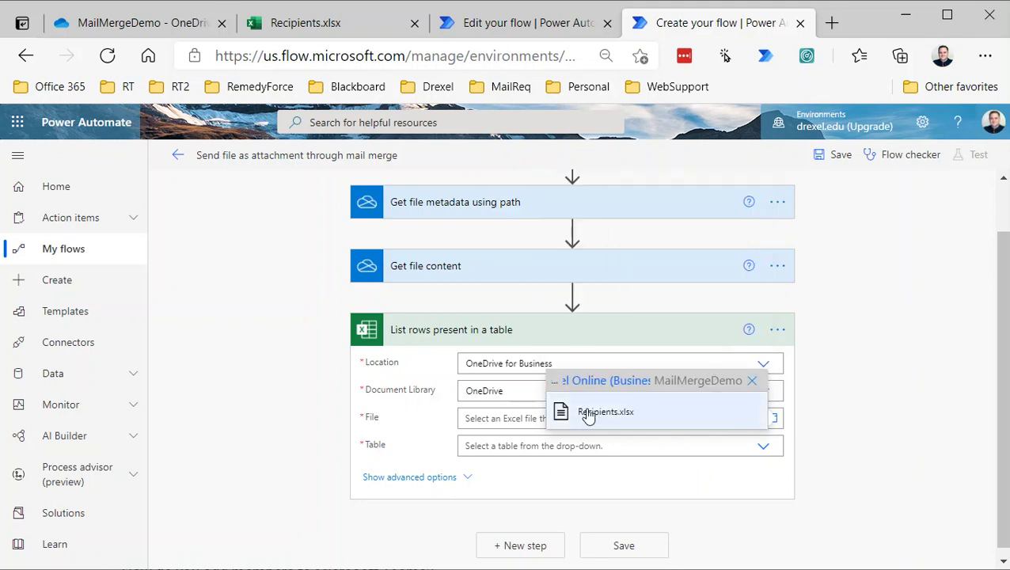
pyautogui.click(585, 414)
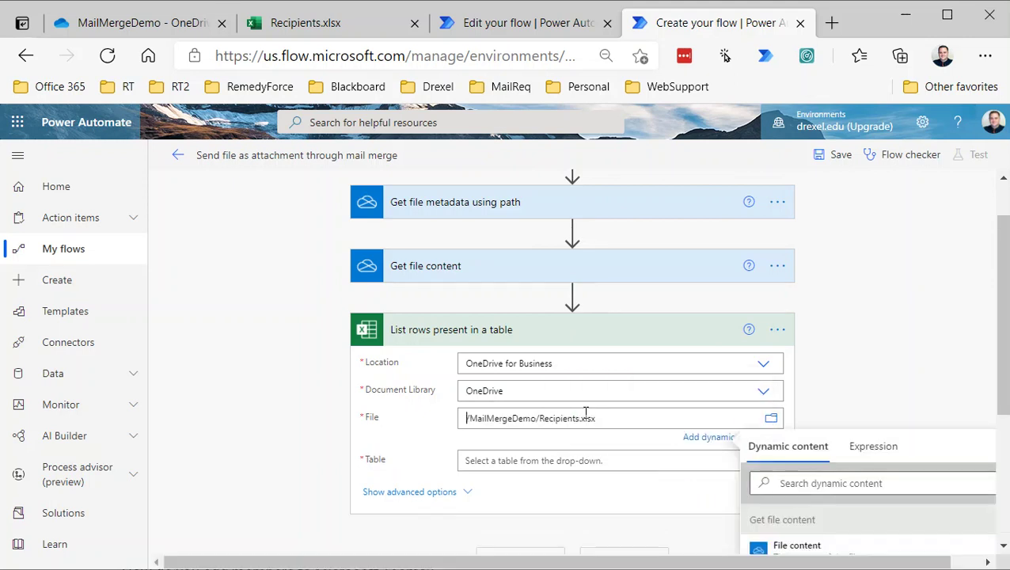
pyautogui.click(501, 462)
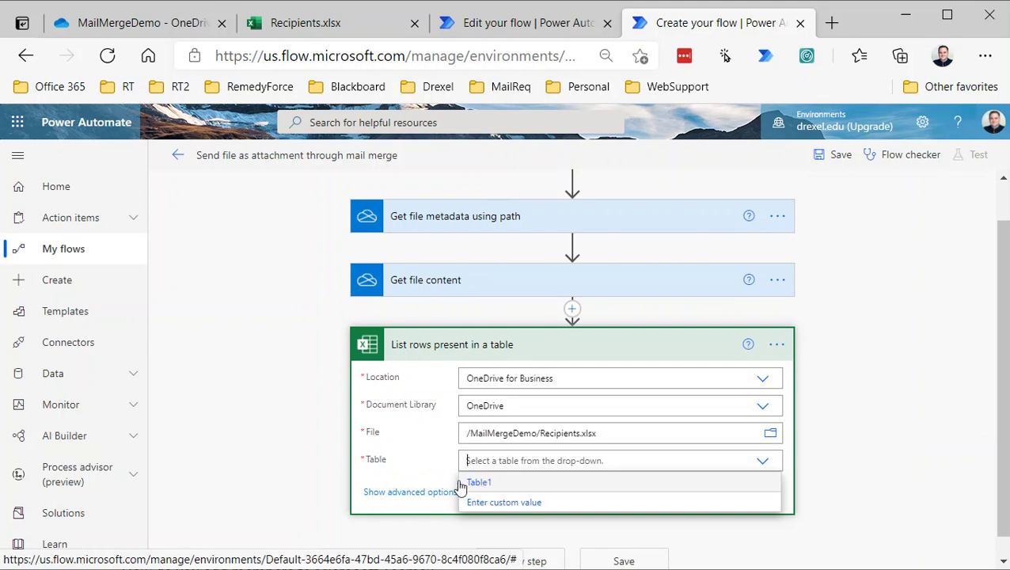
pyautogui.click(517, 486)
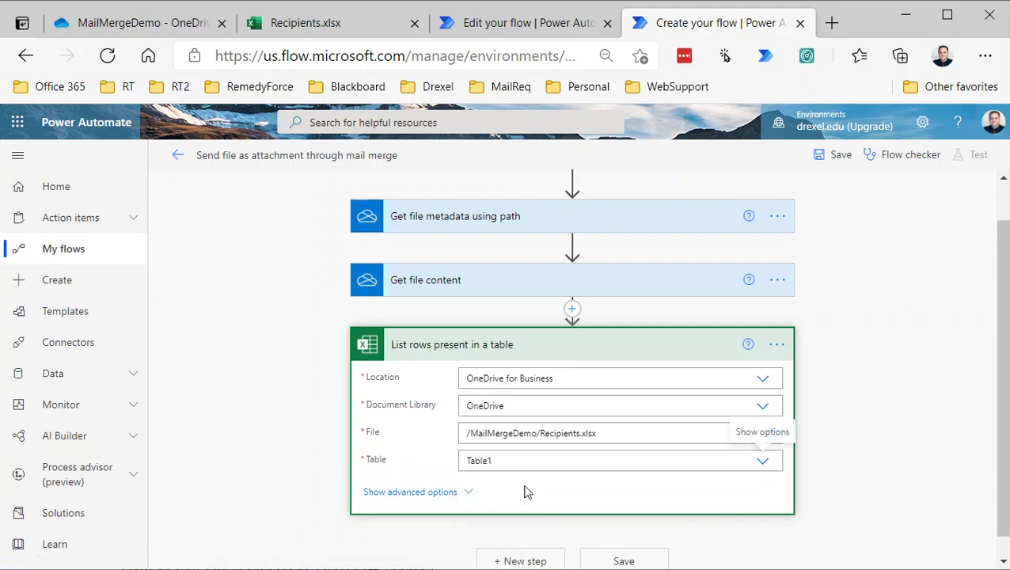
# Add the Office 365 Outlook action Send an email (V2) after List rows present in a table
pyautogui.scroll(-1, 515, 487)
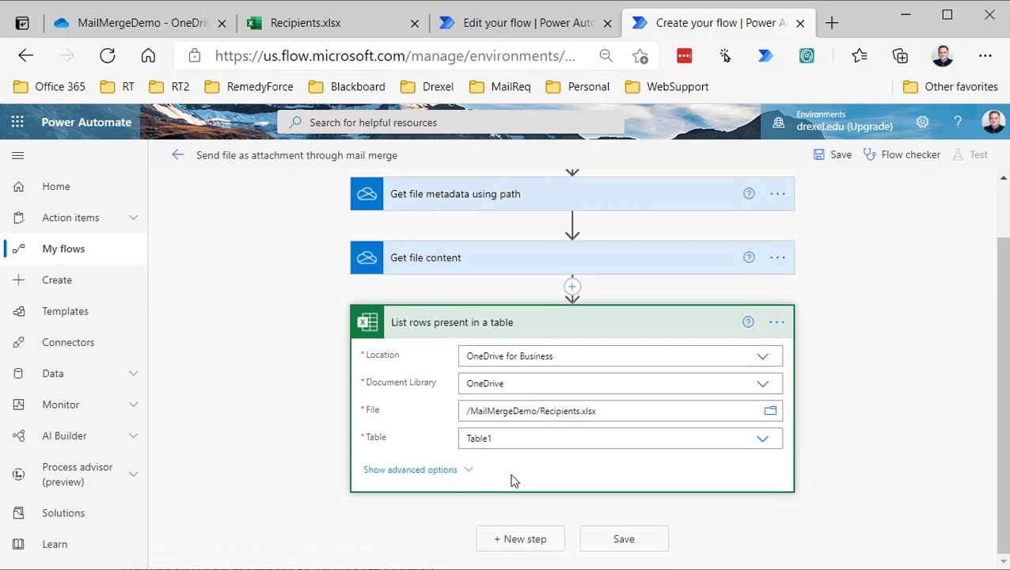
pyautogui.click(526, 540)
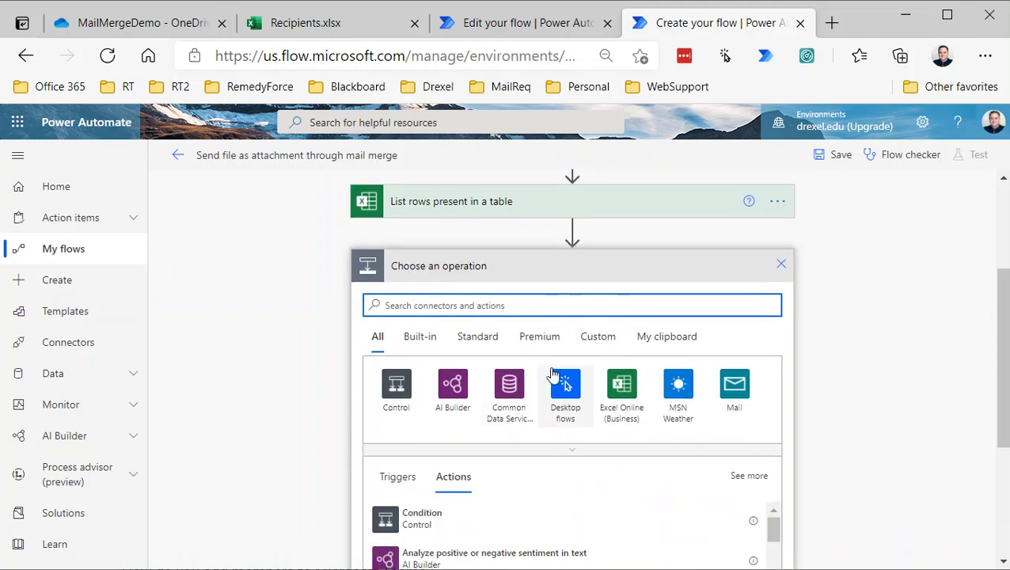
pyautogui.write('send')
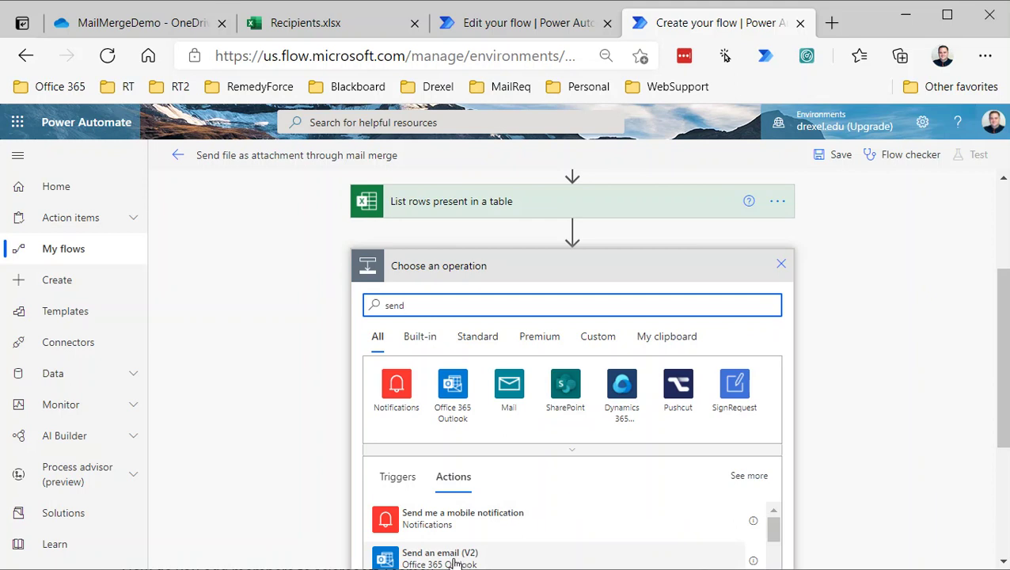
pyautogui.scroll(-2, 466, 516)
pyautogui.scroll(2, 572, 550)
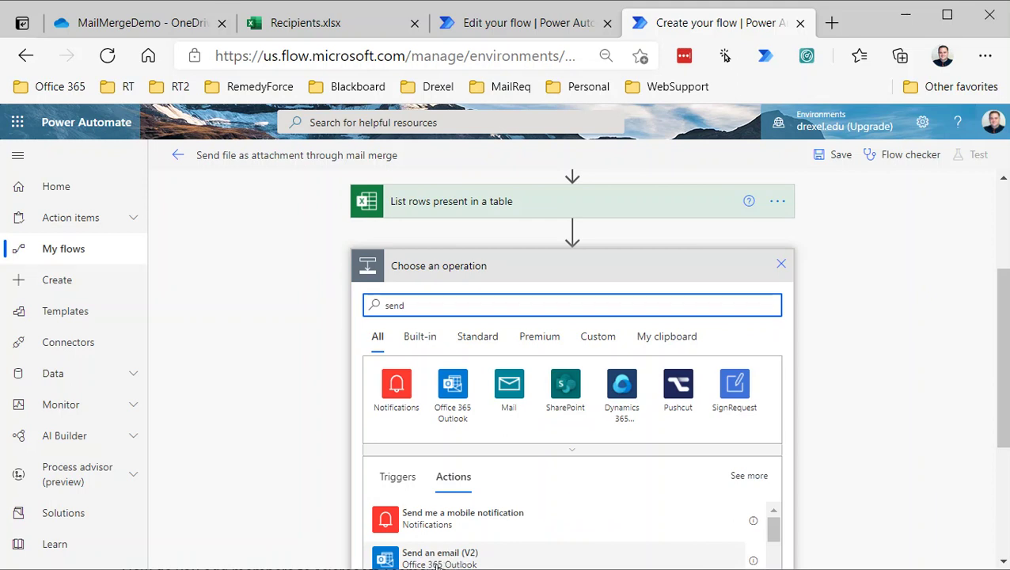
pyautogui.click(453, 558)
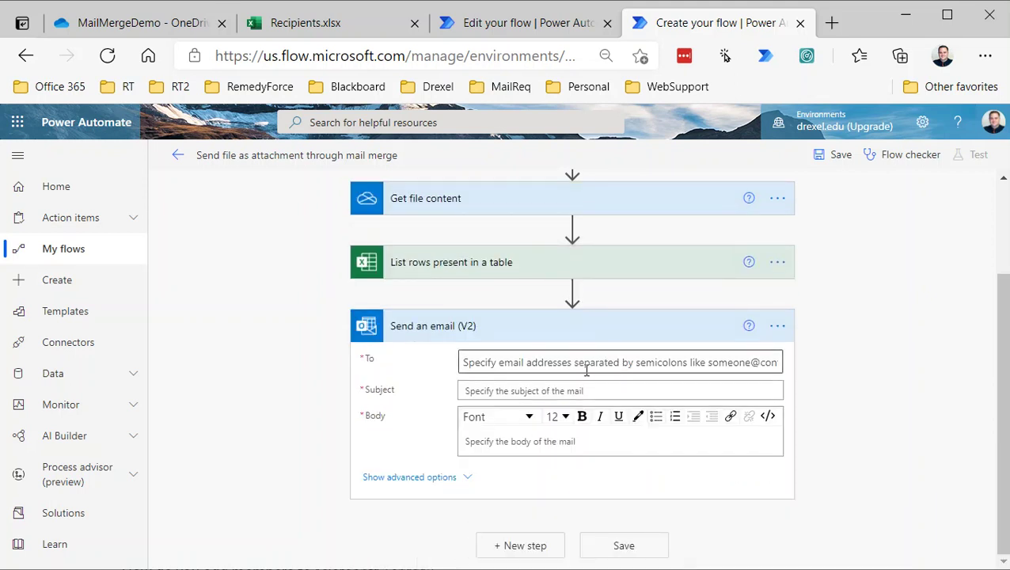
# Set the email's To field to the dynamic Email value from List rows present in a table
pyautogui.click(586, 365)
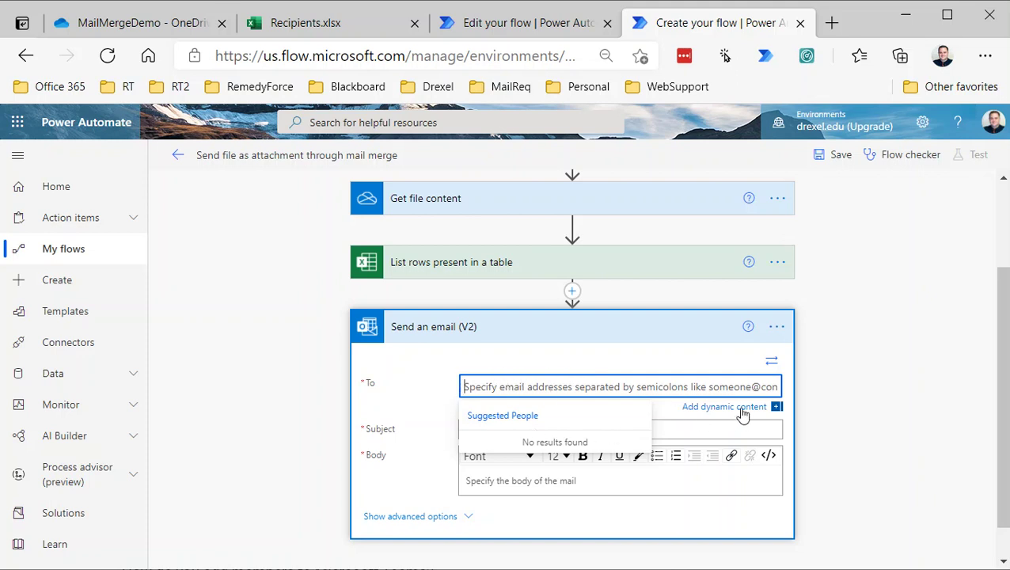
pyautogui.click(744, 408)
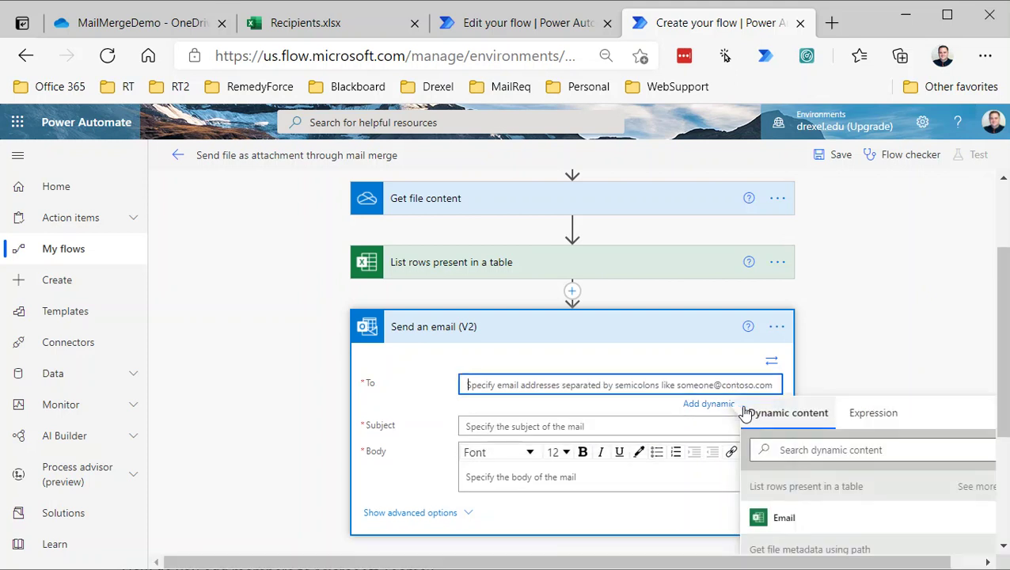
pyautogui.scroll(-1, 749, 413)
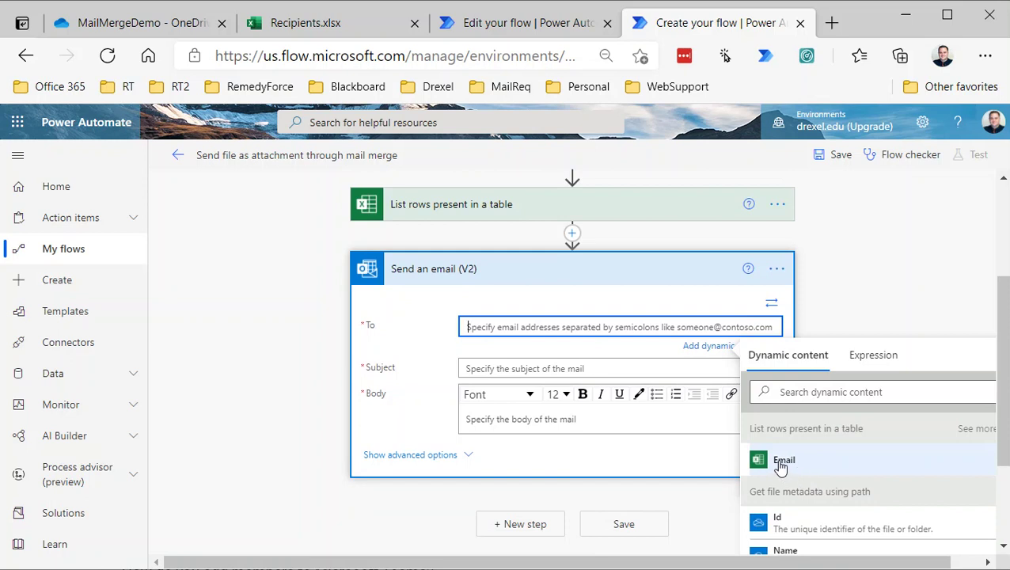
pyautogui.click(782, 466)
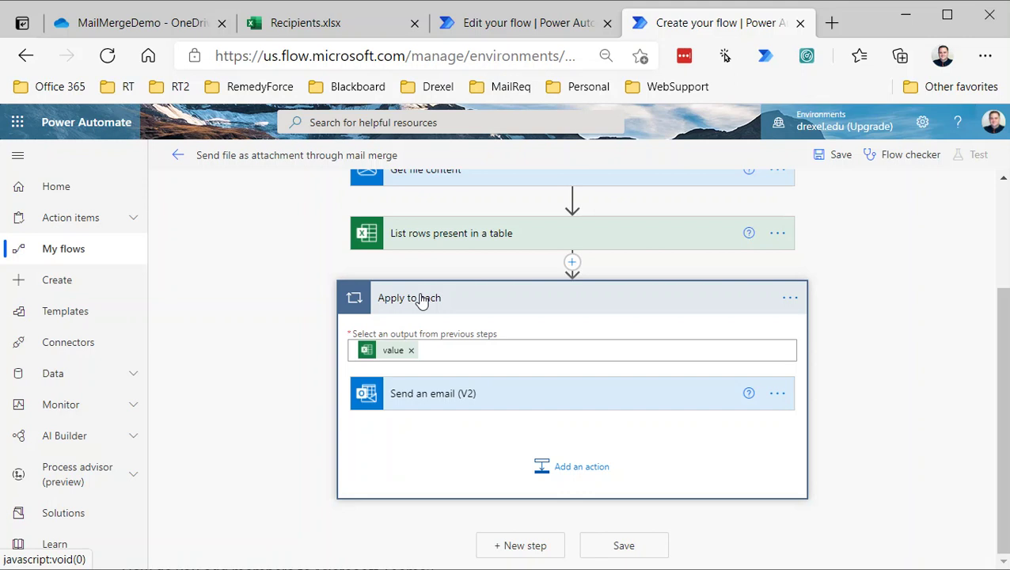
# Set the email's Subject to the dynamic Name value followed by ", here is your PDF" and its Body to "Please see attached document"
pyautogui.click(506, 394)
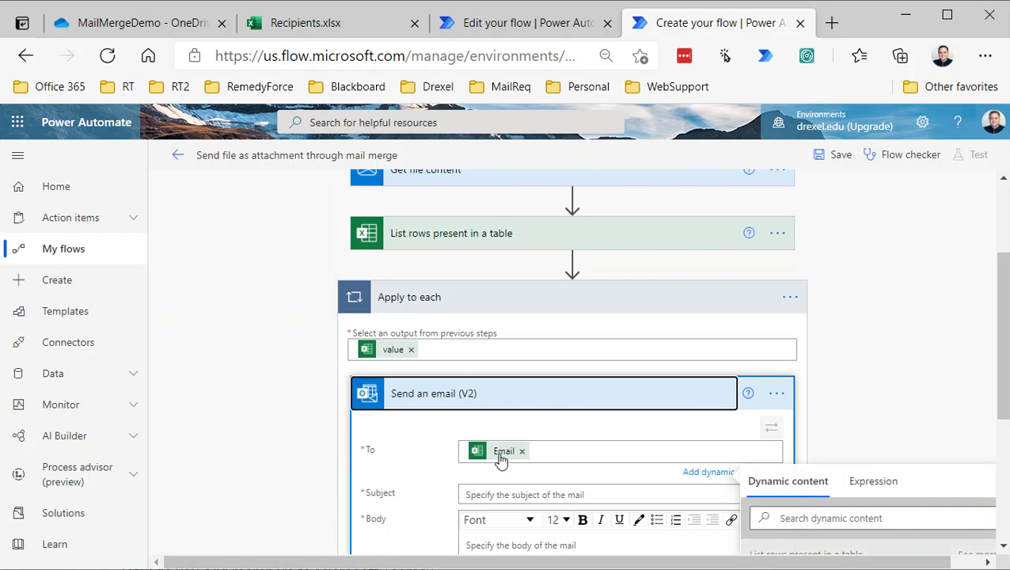
pyautogui.scroll(-1, 781, 492)
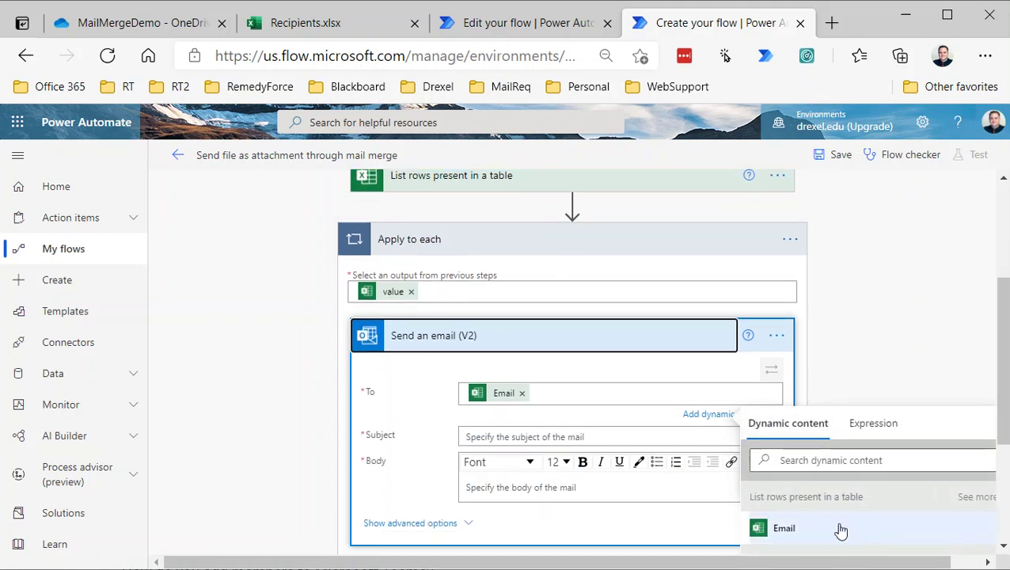
pyautogui.click(537, 437)
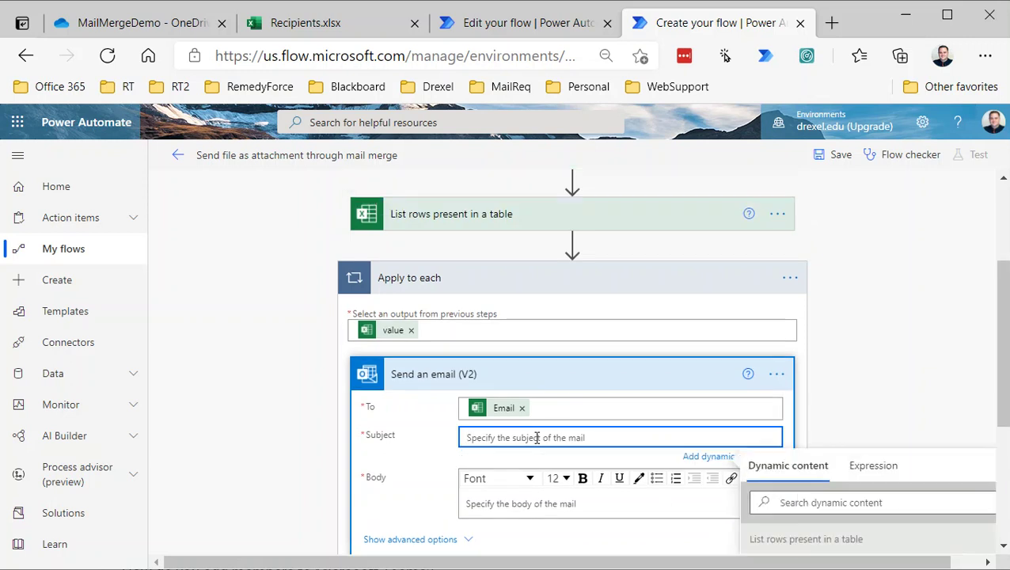
pyautogui.scroll(-3, 942, 463)
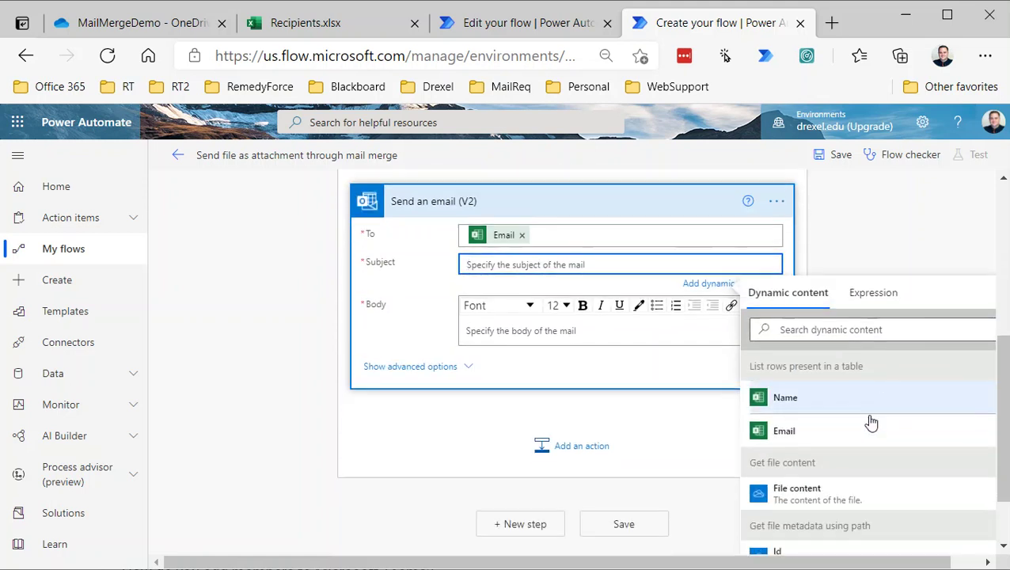
pyautogui.click(787, 399)
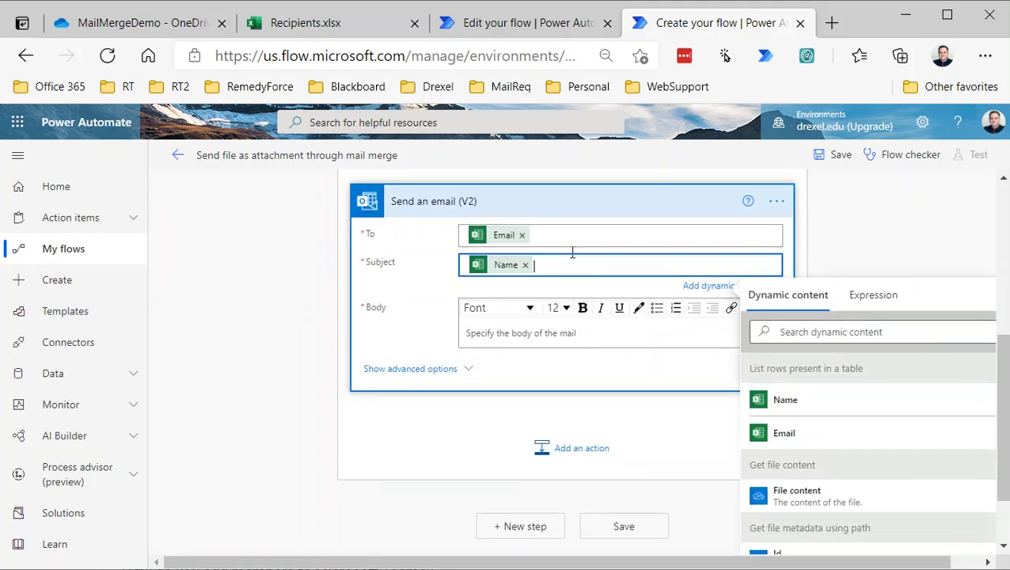
pyautogui.write(', here is your PDF')
pyautogui.click(558, 331)
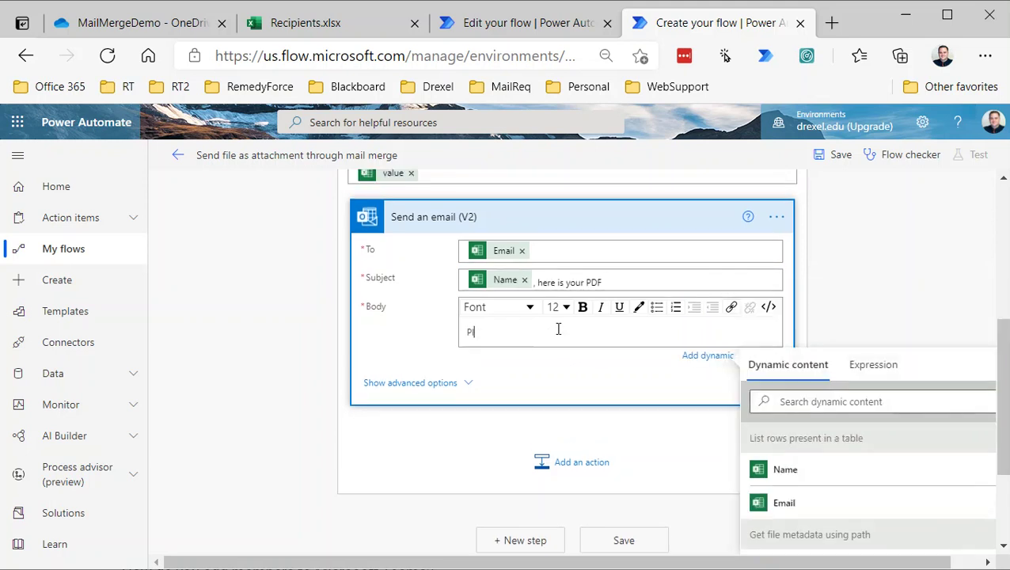
pyautogui.write('ase see attached document')
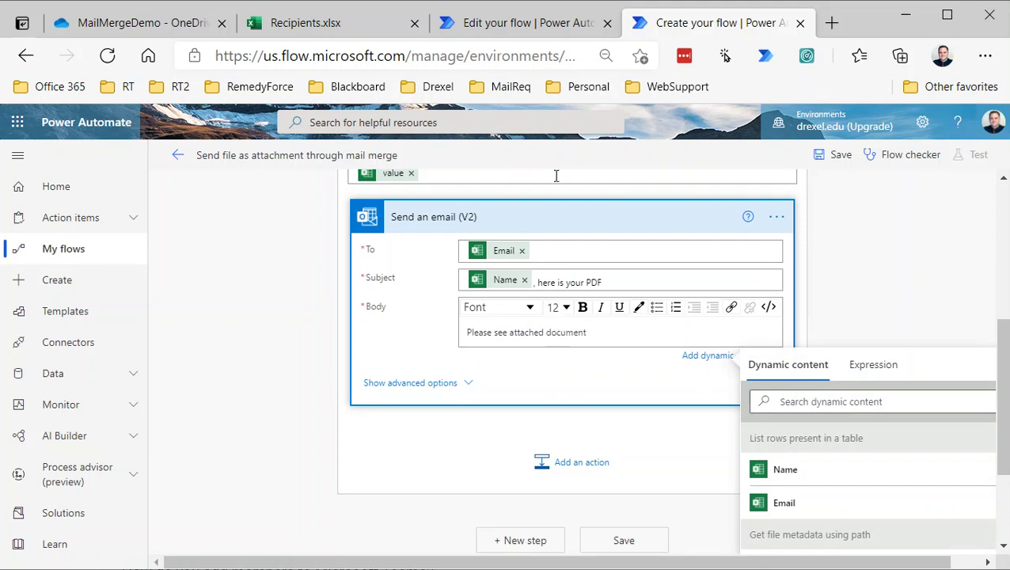
# Show the email's advanced options and set the first attachment's name to the dynamic Name value from Get file metadata using path
pyautogui.click(428, 383)
pyautogui.scroll(-2, 421, 385)
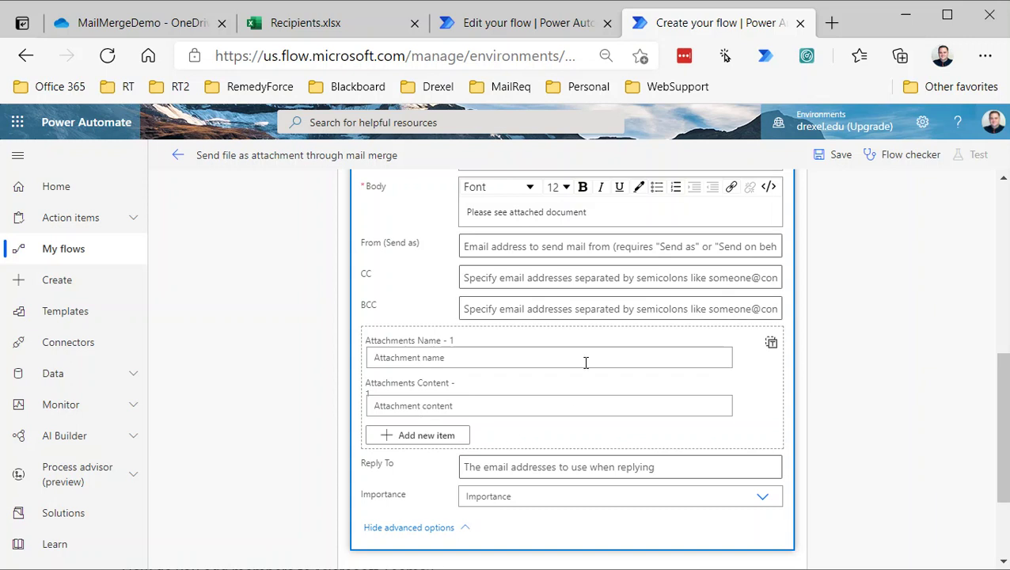
pyautogui.click(437, 358)
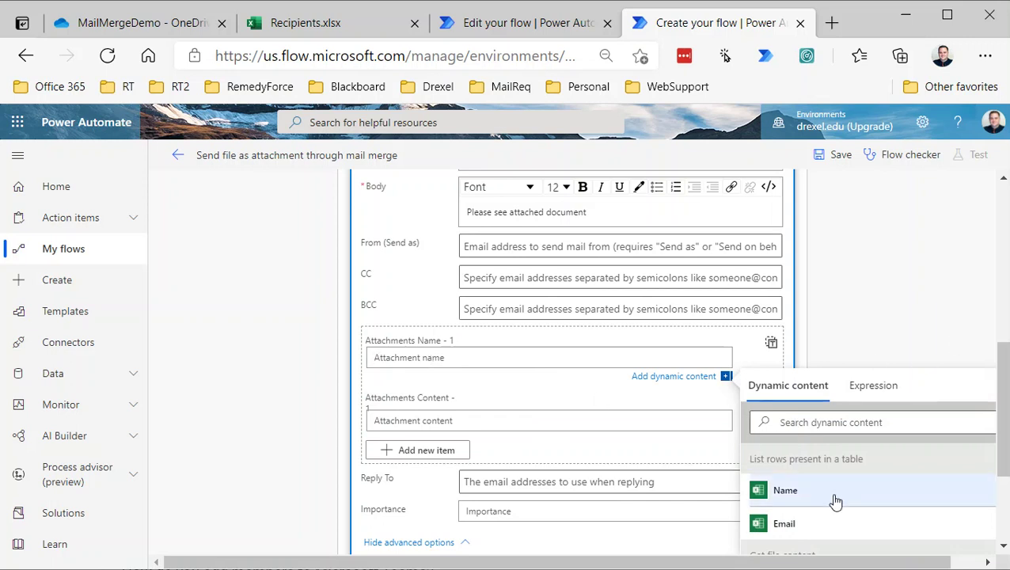
pyautogui.scroll(-3, 838, 500)
pyautogui.scroll(-1, 792, 503)
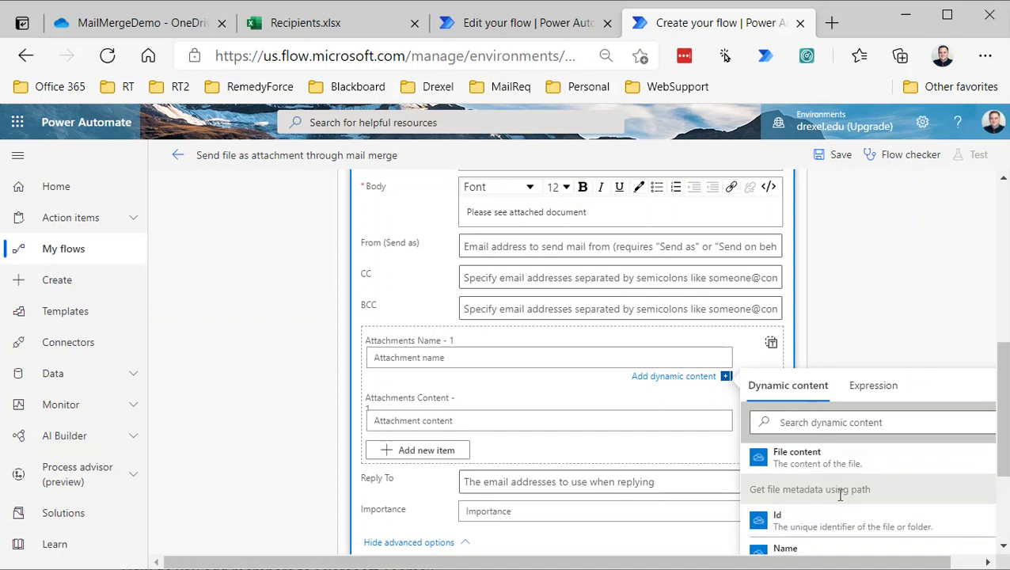
pyautogui.scroll(-1, 844, 492)
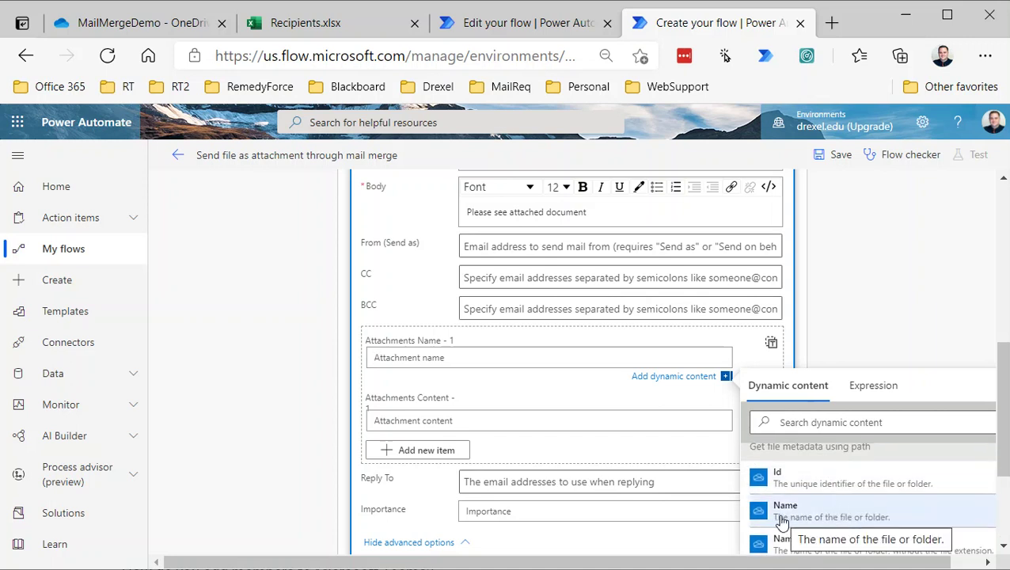
pyautogui.click(794, 516)
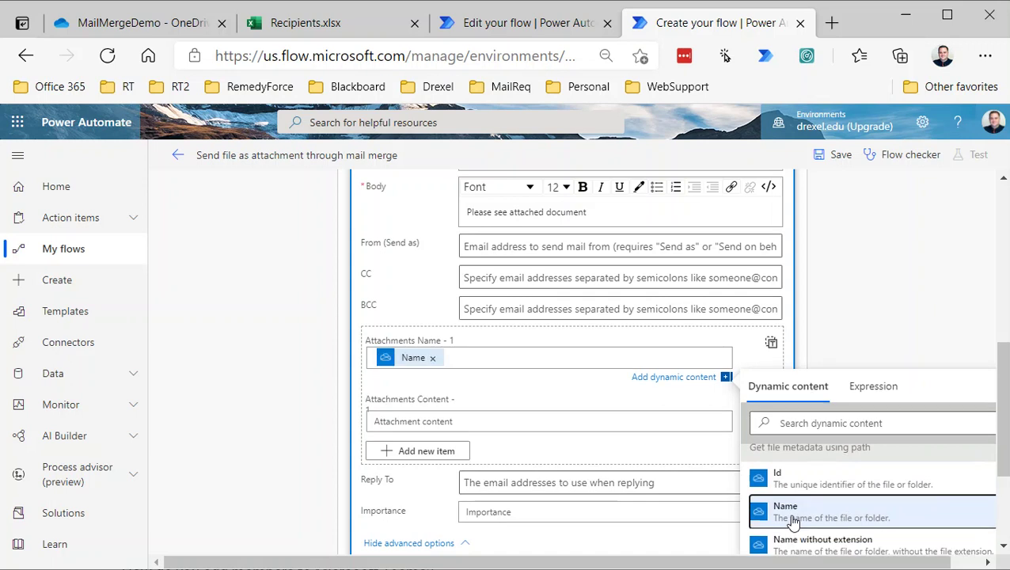
# Set the first attachment's content to the dynamic File content value from Get file content
pyautogui.click(429, 422)
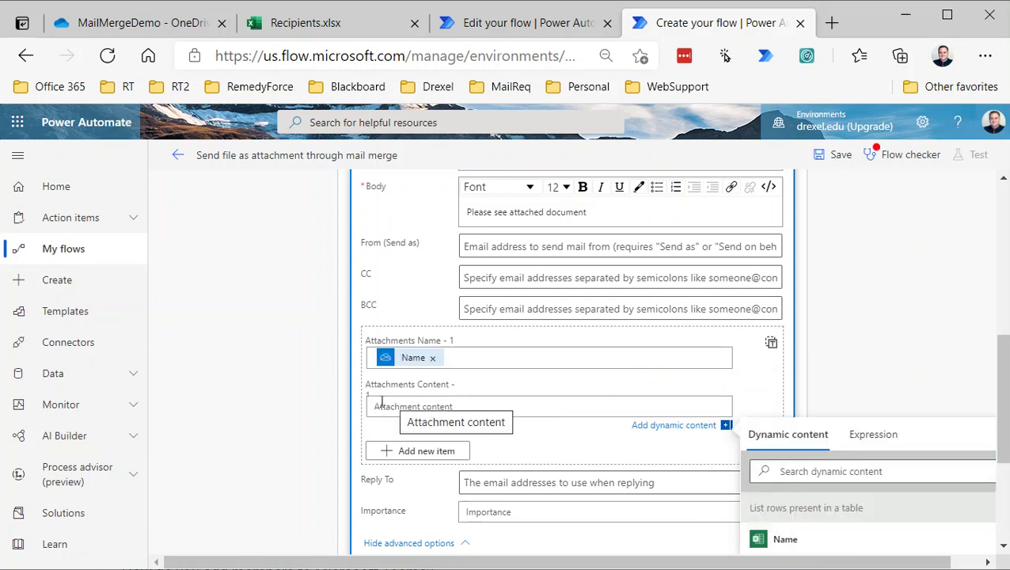
pyautogui.scroll(-3, 867, 392)
pyautogui.scroll(-2, 867, 392)
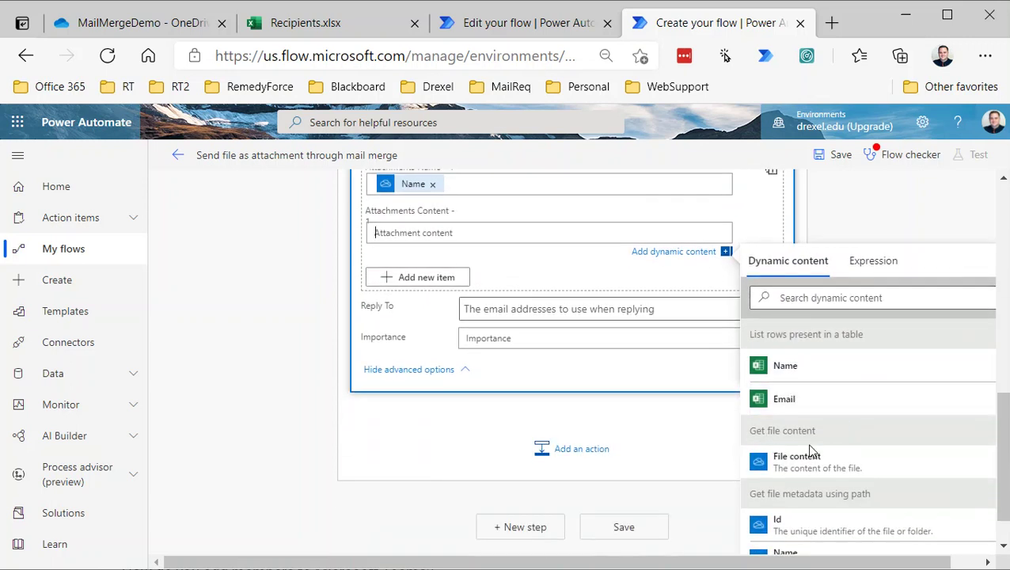
pyautogui.click(766, 452)
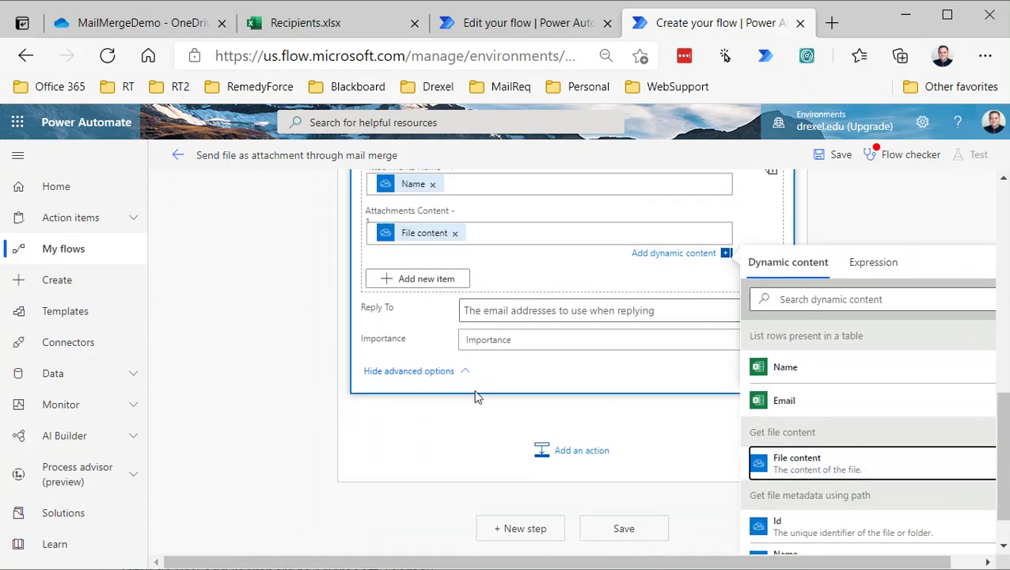
# Set the email's Importance to Normal
pyautogui.click(500, 341)
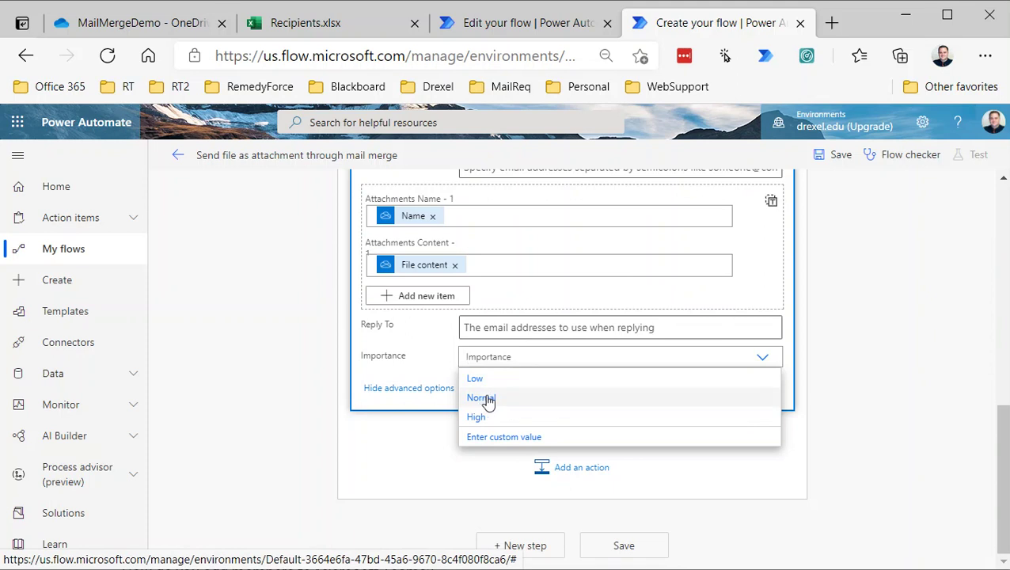
pyautogui.click(482, 398)
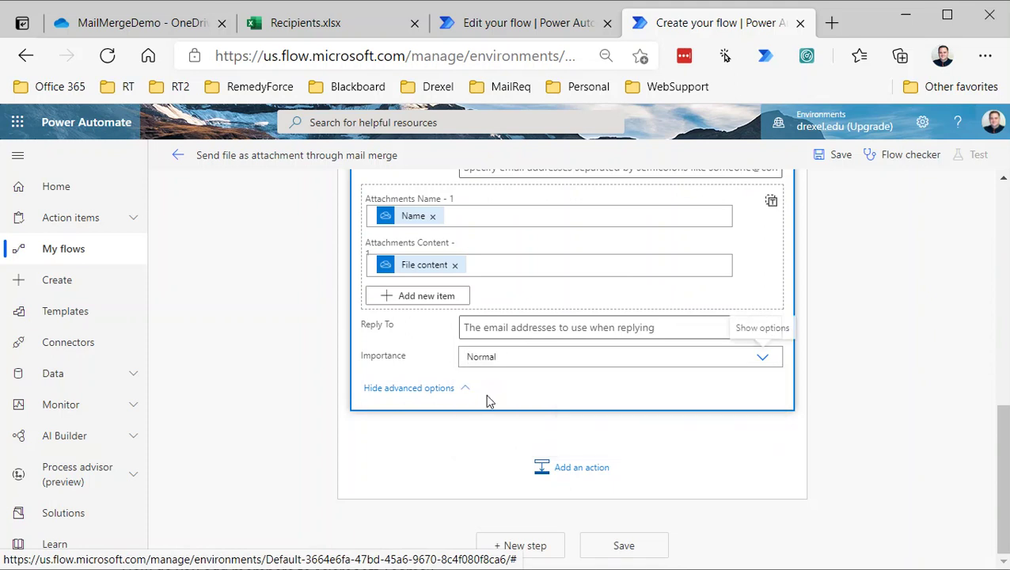
pyautogui.click(761, 360)
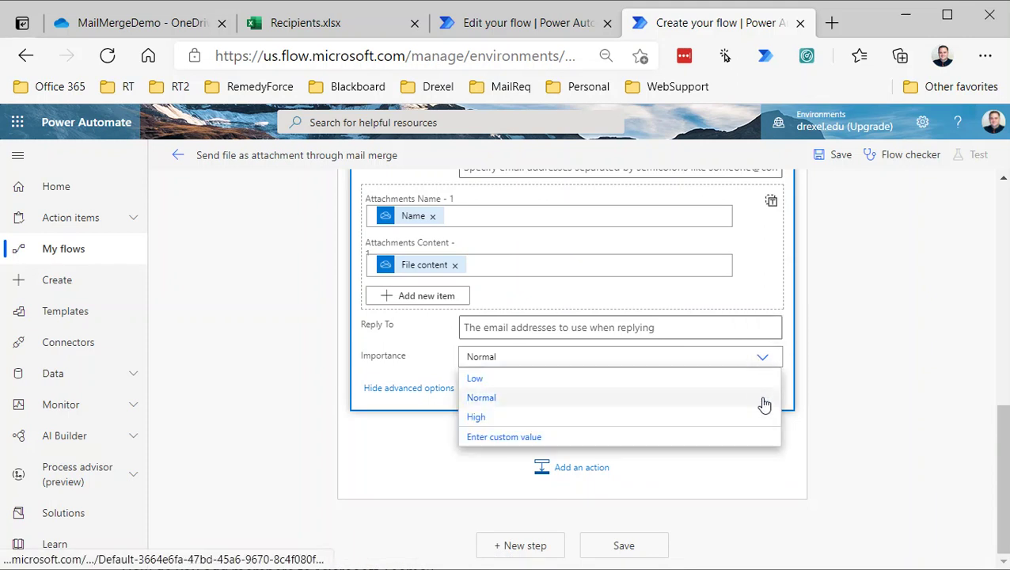
pyautogui.click(764, 402)
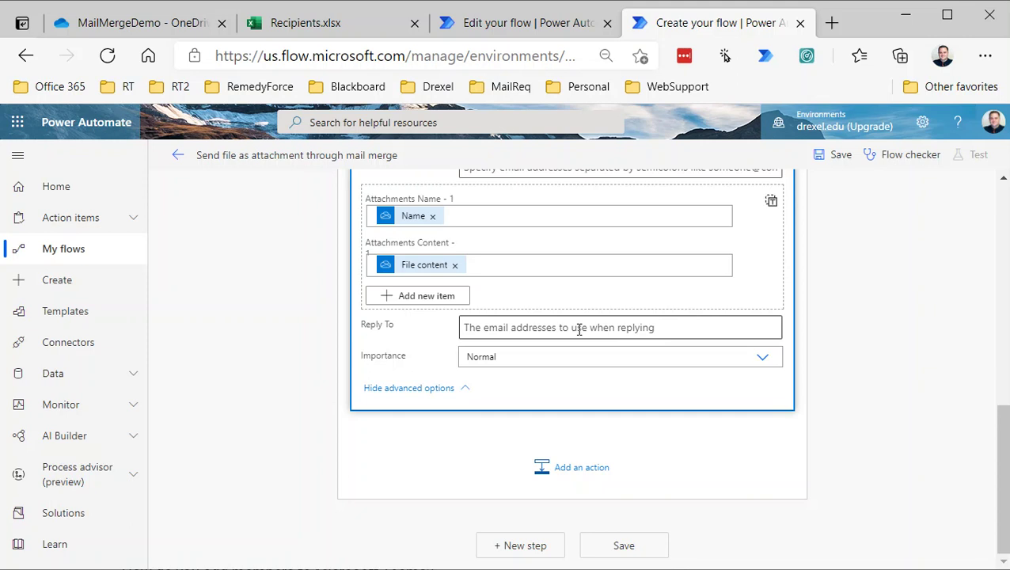
# Save the flow with the completed email action
pyautogui.scroll(3, 606, 329)
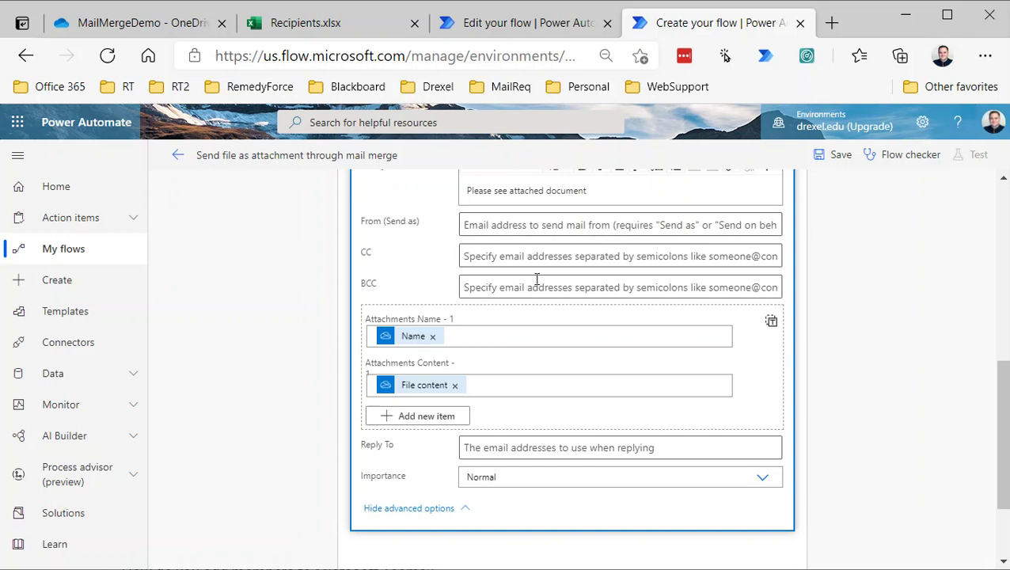
pyautogui.scroll(1, 643, 453)
pyautogui.scroll(1, 643, 453)
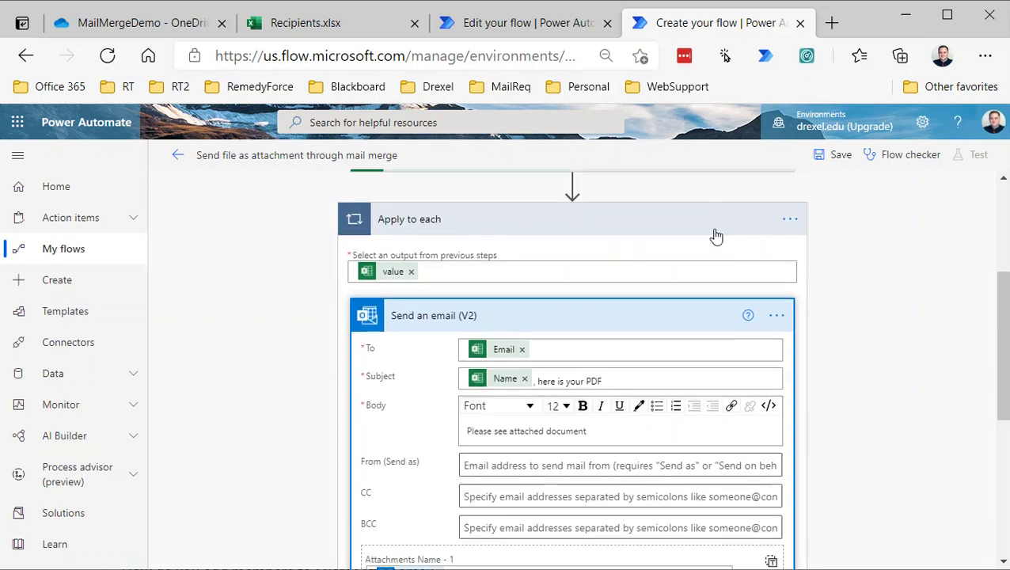
pyautogui.click(841, 155)
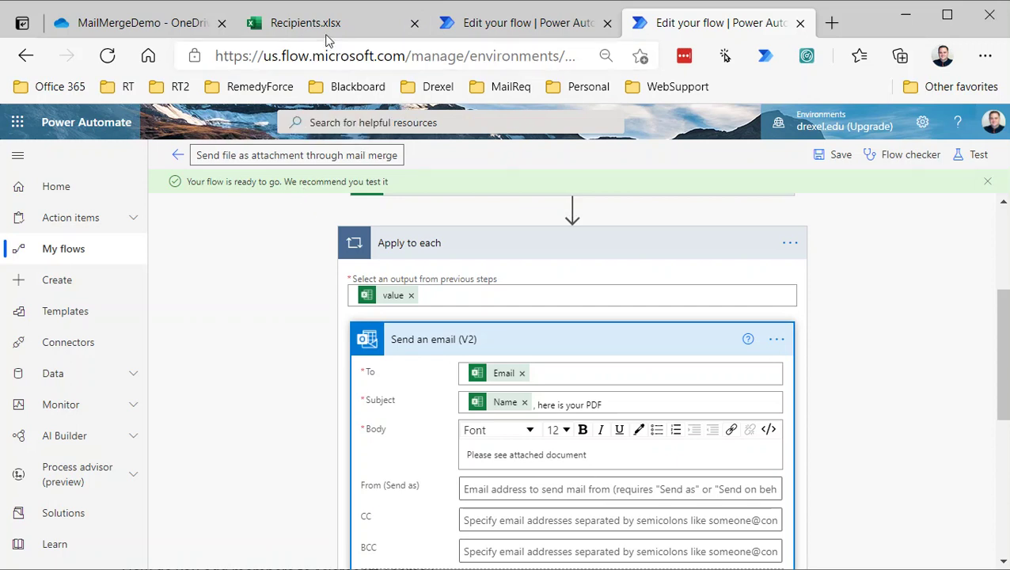
# Switch to the MailMergeDemo folder in OneDrive, close the file details pane and clear the file selection
pyautogui.click(173, 33)
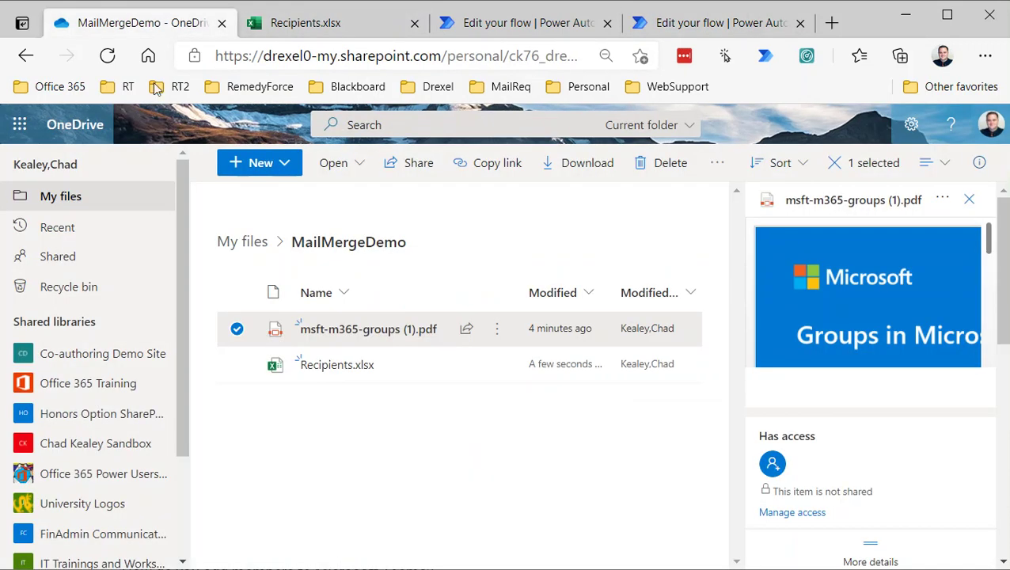
pyautogui.click(970, 200)
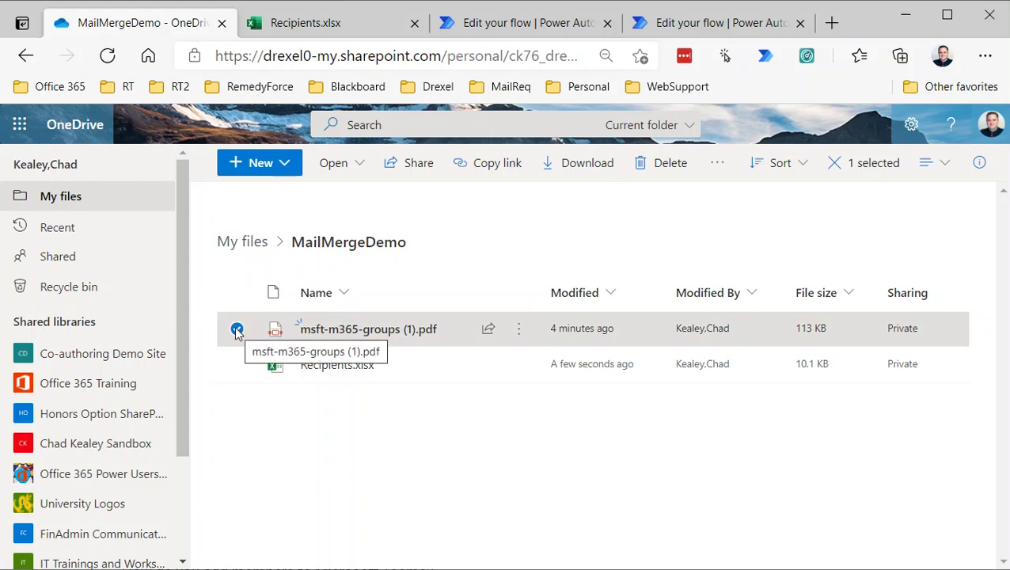
pyautogui.moveTo(395, 338)
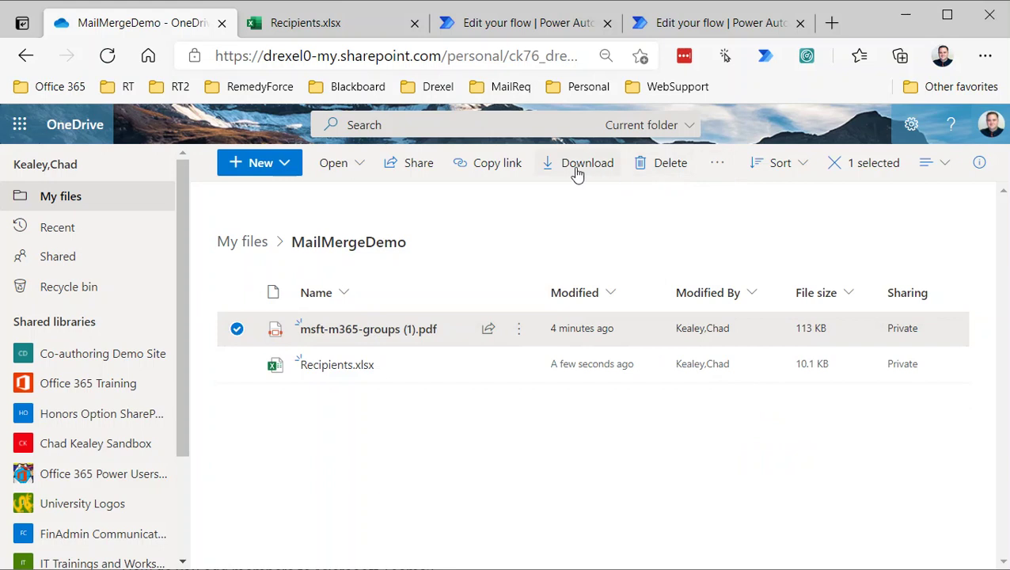
pyautogui.click(474, 478)
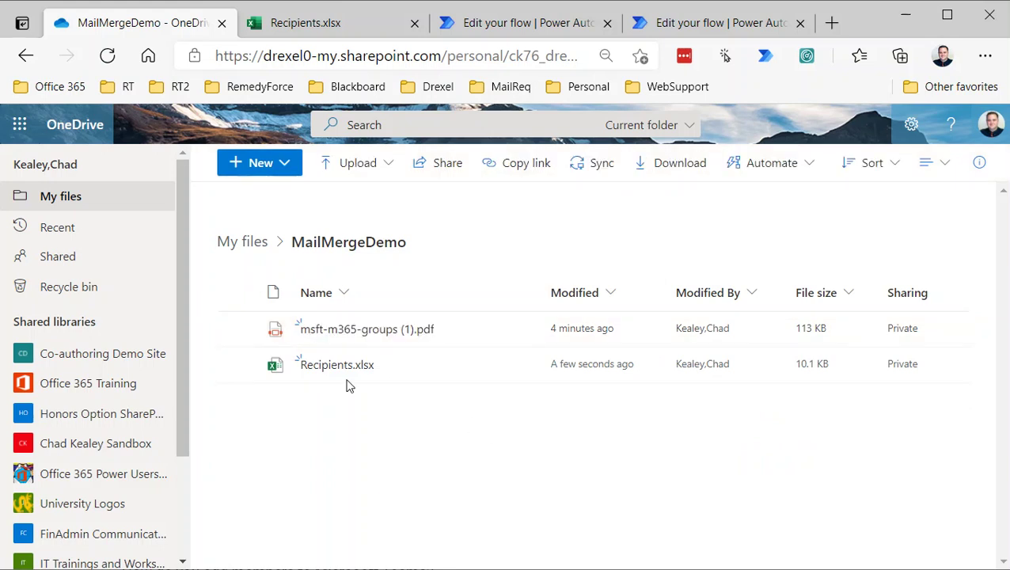
# Run the flow "Send file as attachment through mail merge" on msft-m365-groups (1).pdf and close the run confirmation
pyautogui.click(238, 331)
pyautogui.click(711, 166)
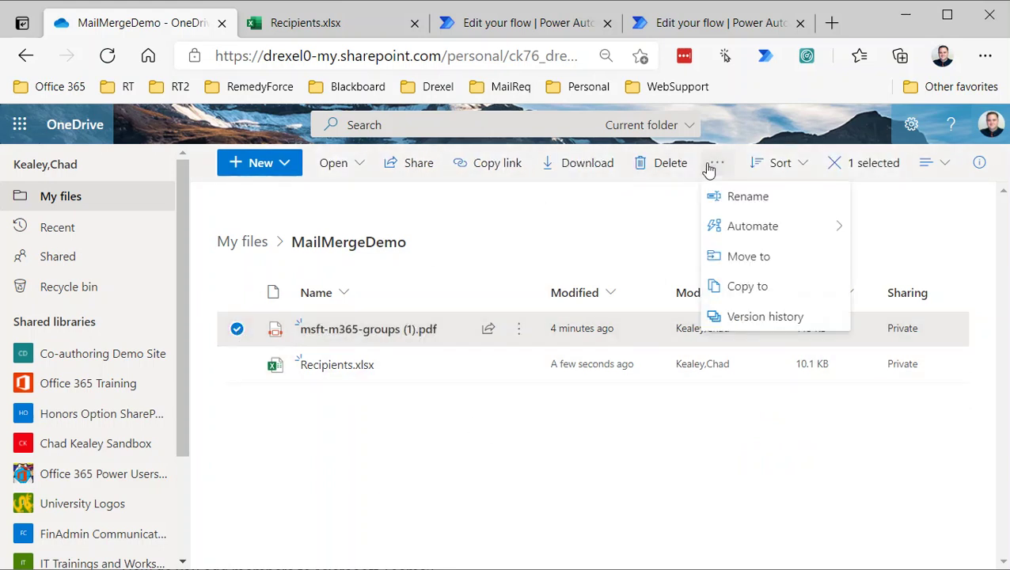
pyautogui.moveTo(755, 234)
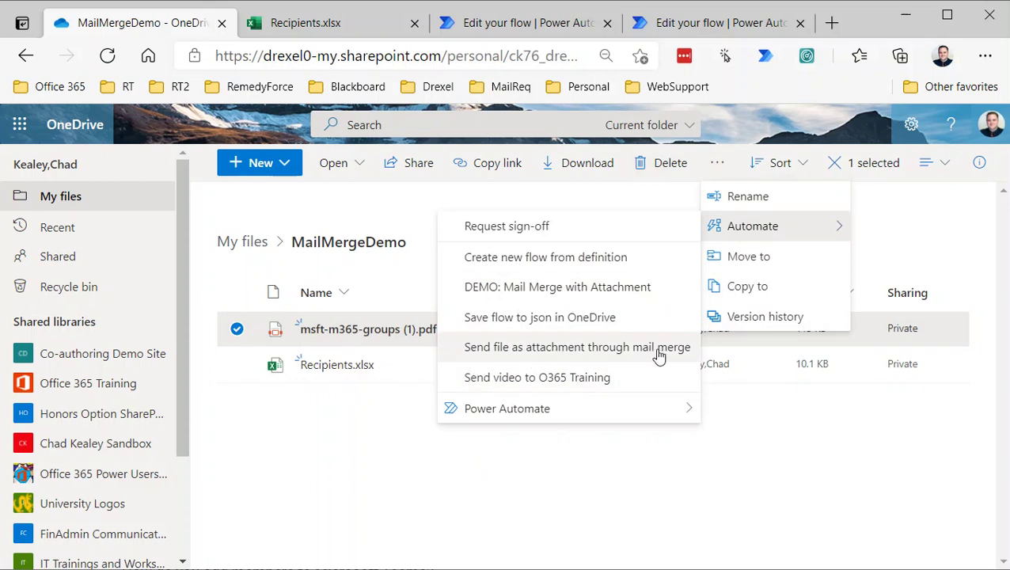
pyautogui.click(574, 348)
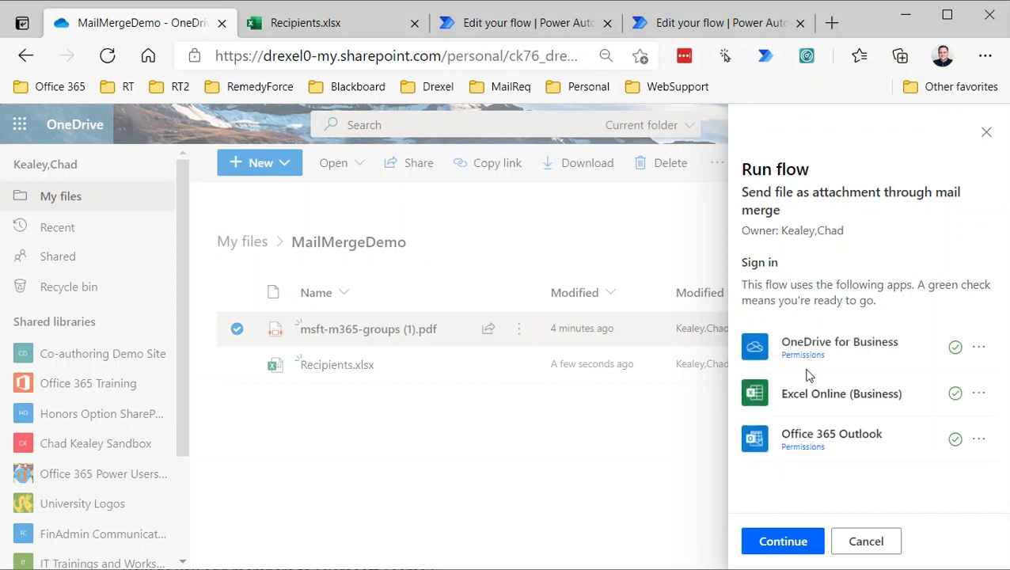
pyautogui.click(779, 542)
pyautogui.click(781, 541)
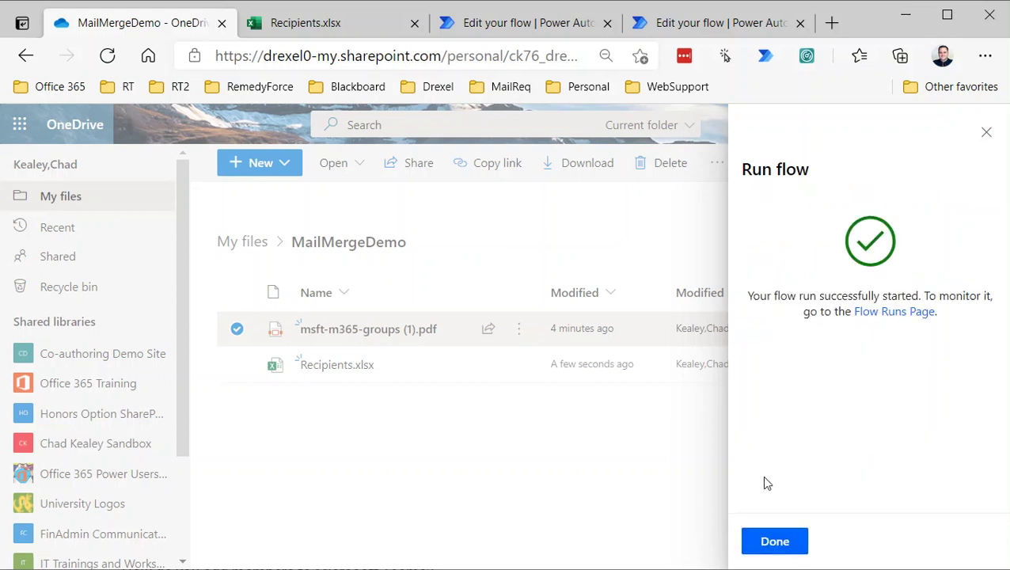
pyautogui.click(775, 540)
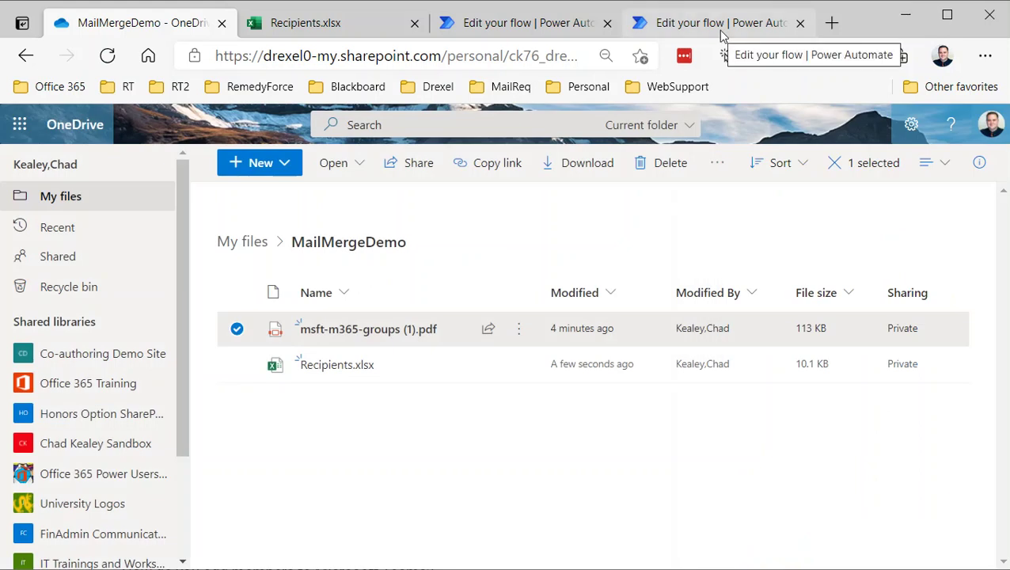
# Return to the flow's details page in Power Automate and open its latest run from the 28-day run history
pyautogui.click(721, 23)
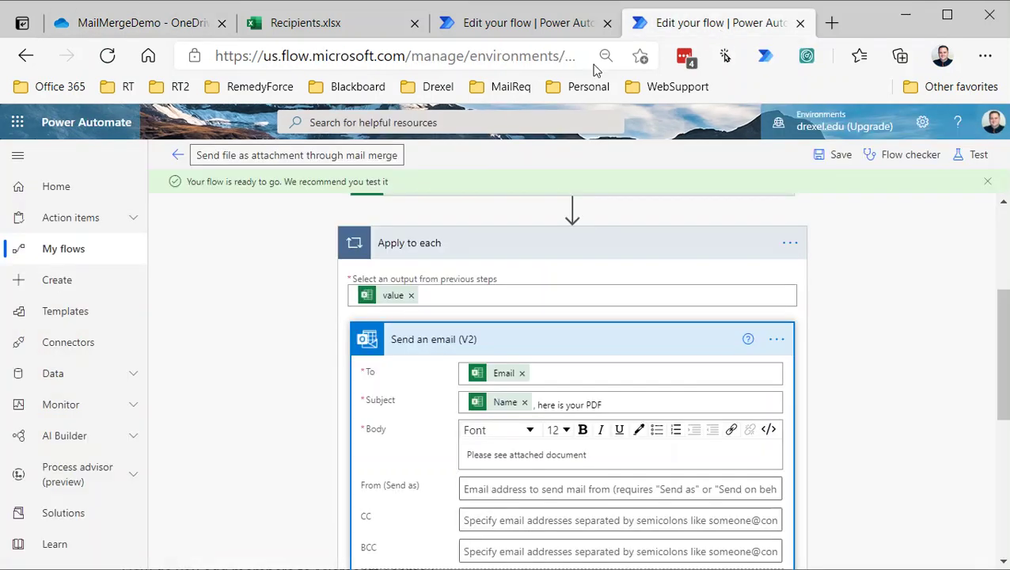
pyautogui.click(178, 155)
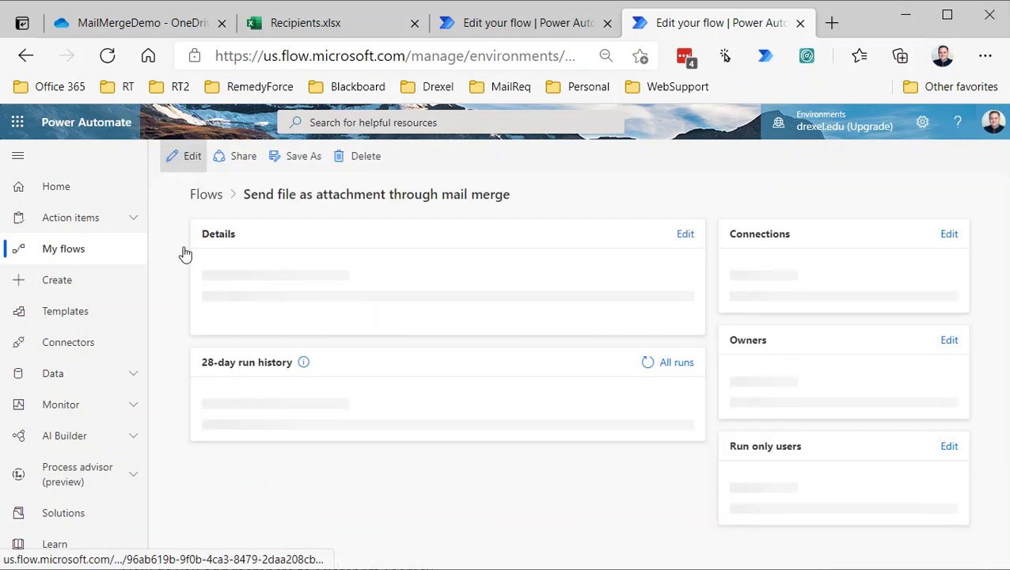
pyautogui.scroll(-1, 300, 408)
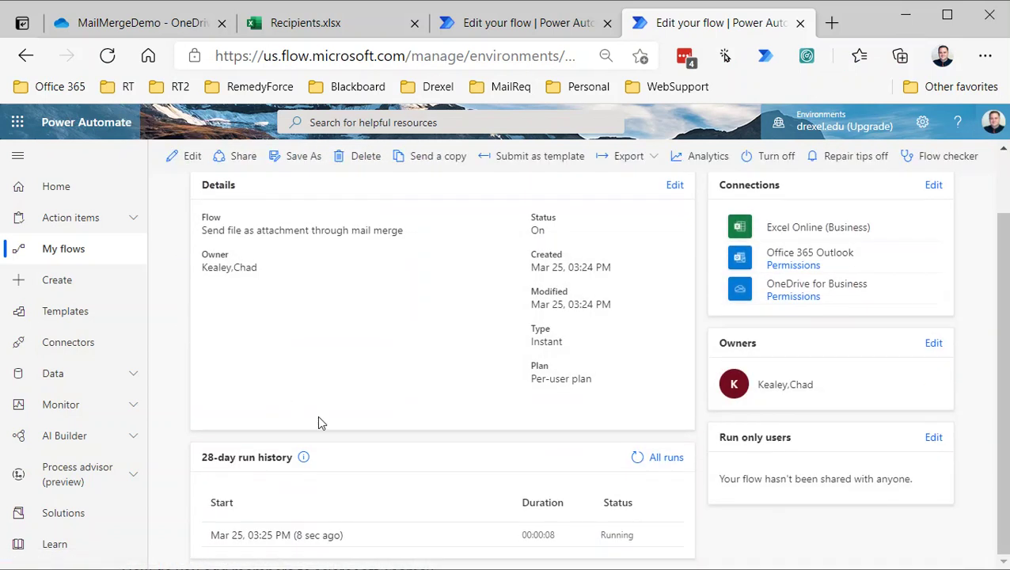
pyautogui.click(301, 541)
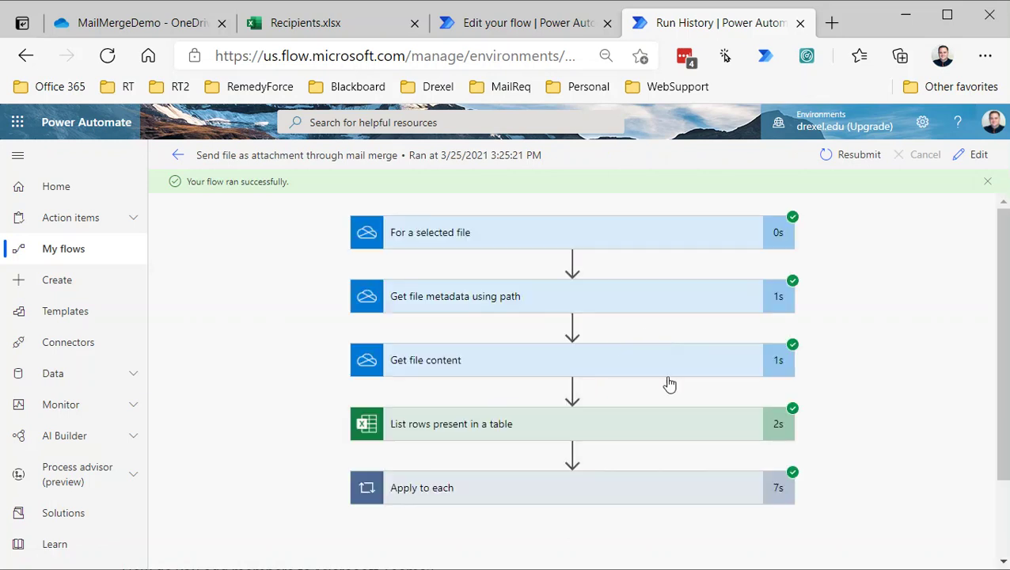
# Examine the recipient, subject and body of the Send an email (V2) action in the first four Apply to each iterations
pyautogui.scroll(-1, 669, 443)
pyautogui.click(669, 443)
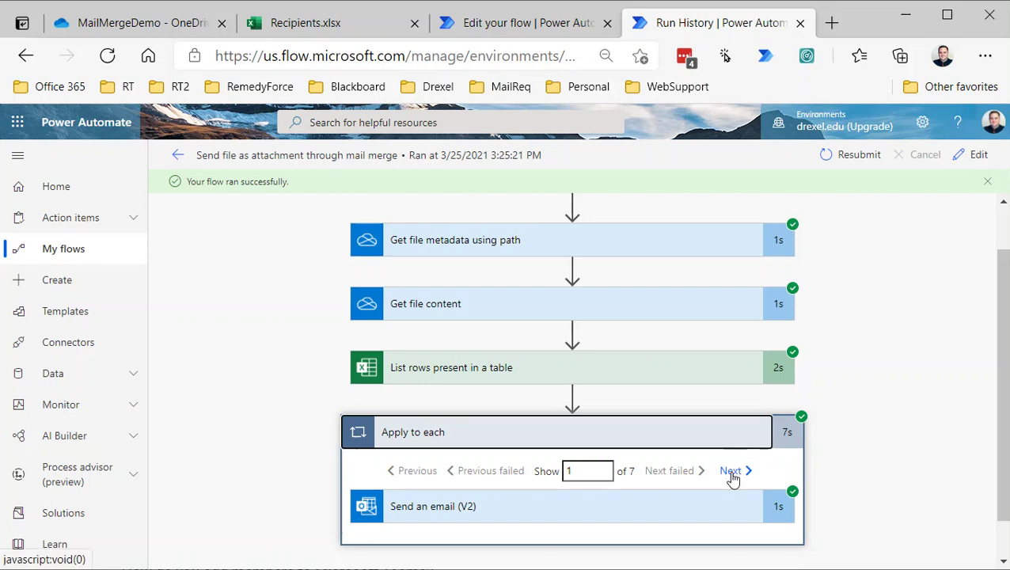
pyautogui.click(692, 513)
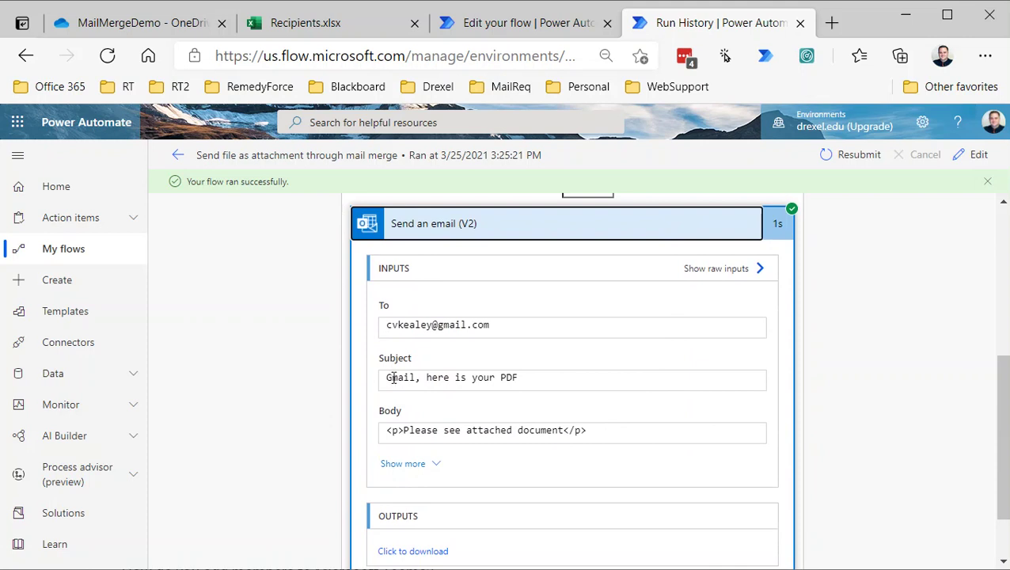
pyautogui.scroll(1, 726, 277)
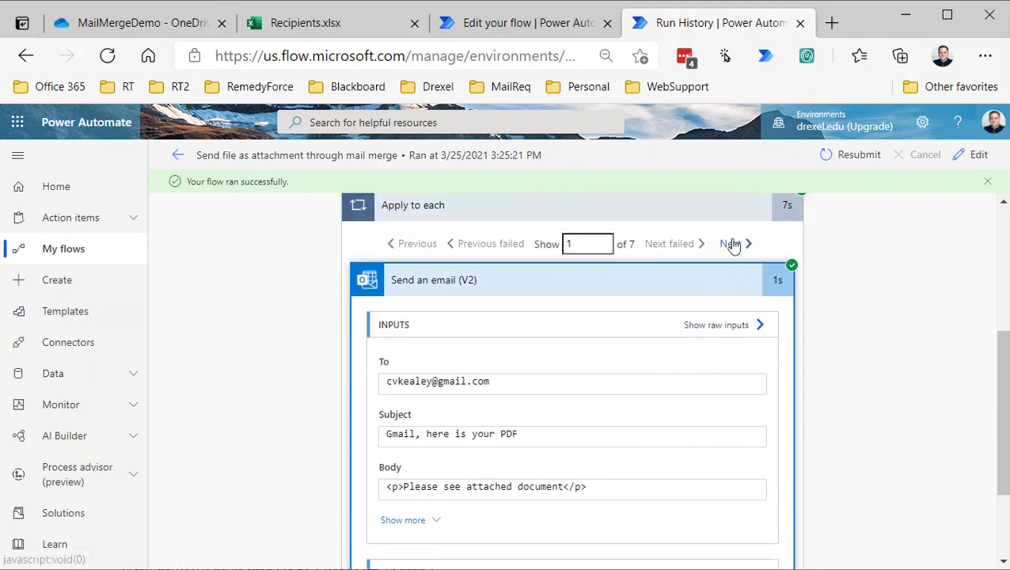
pyautogui.click(729, 242)
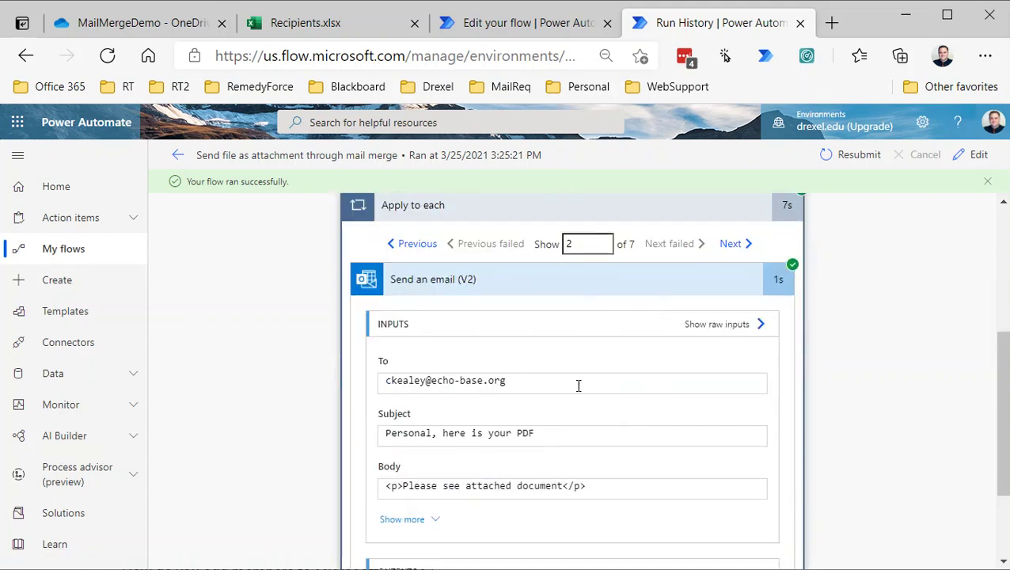
pyautogui.click(730, 244)
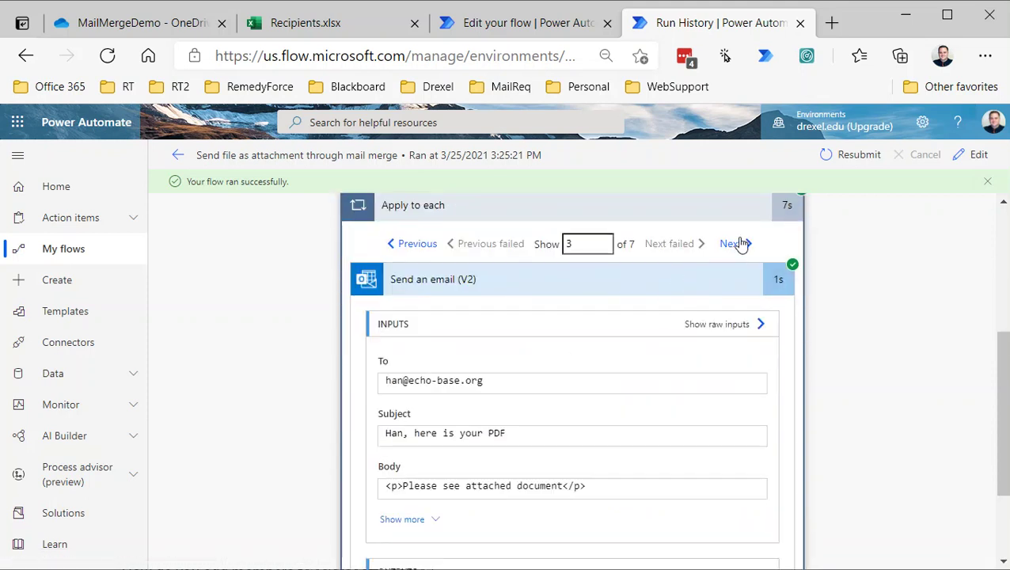
pyautogui.click(731, 244)
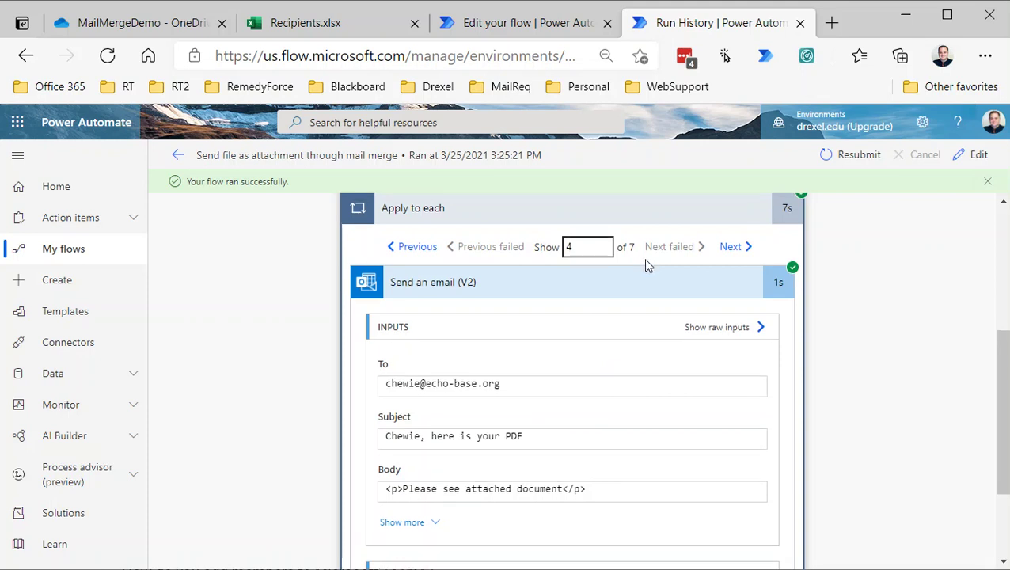
pyautogui.scroll(4, 643, 258)
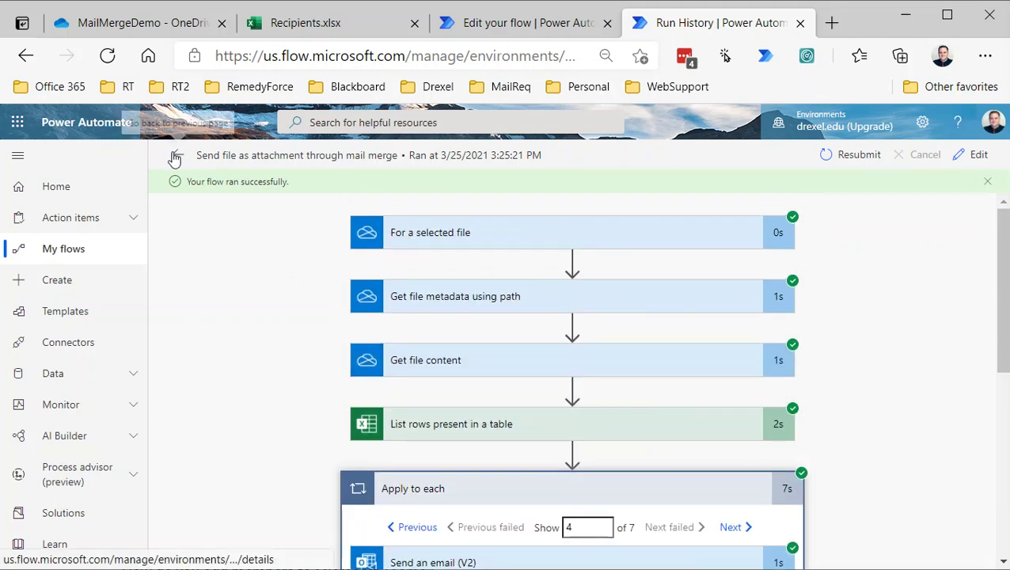